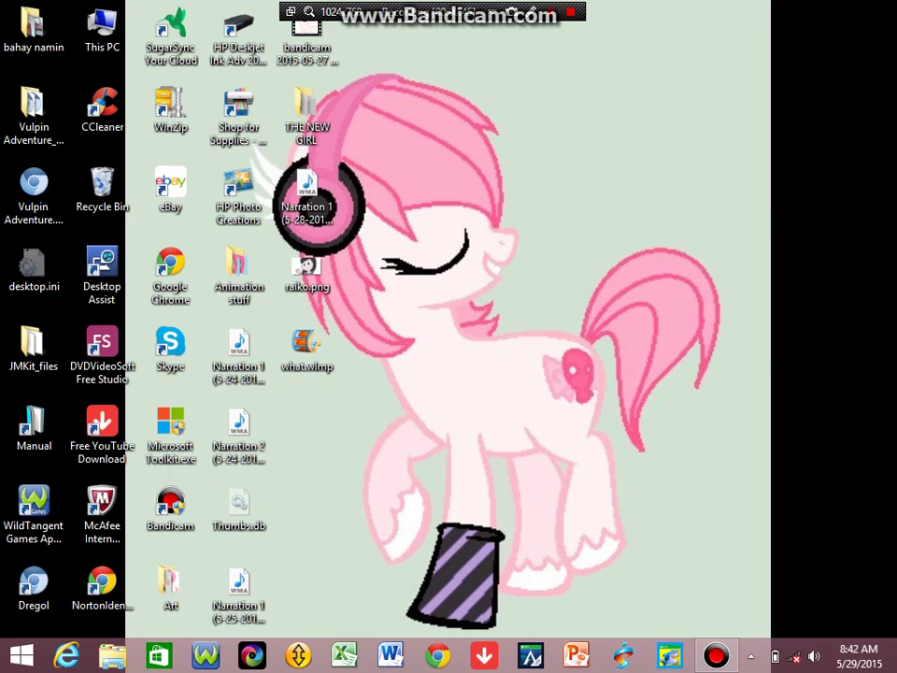
right_click(470, 224)
left_click(520, 272)
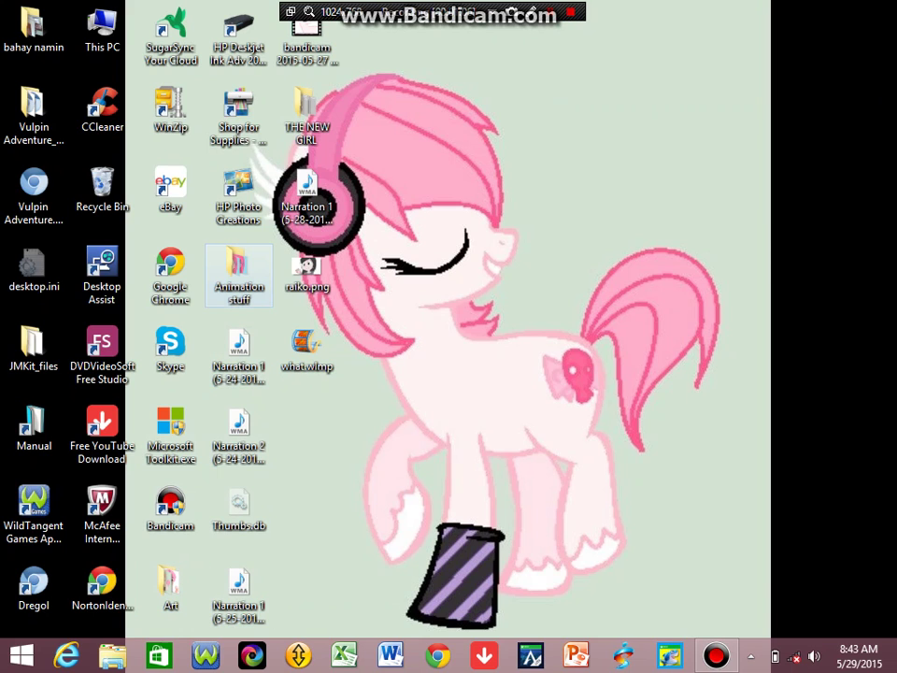
Open the Animation stuff folder on the desktop, launch Paint from its shortcut there and maximize it.
double_click(238, 274)
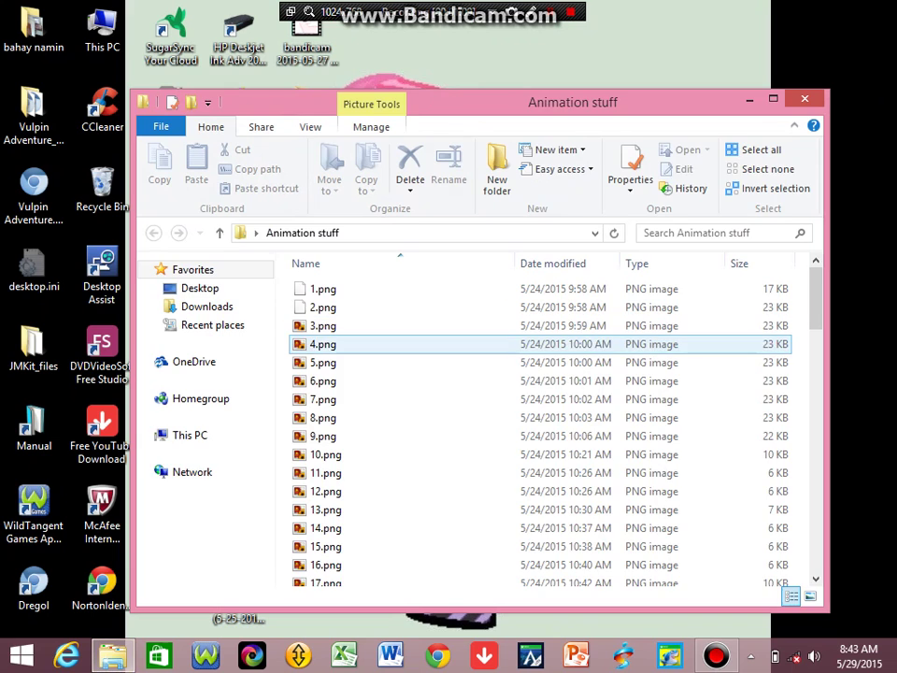
scroll(322, 355, "down", 1)
scroll(467, 355, "down", 18)
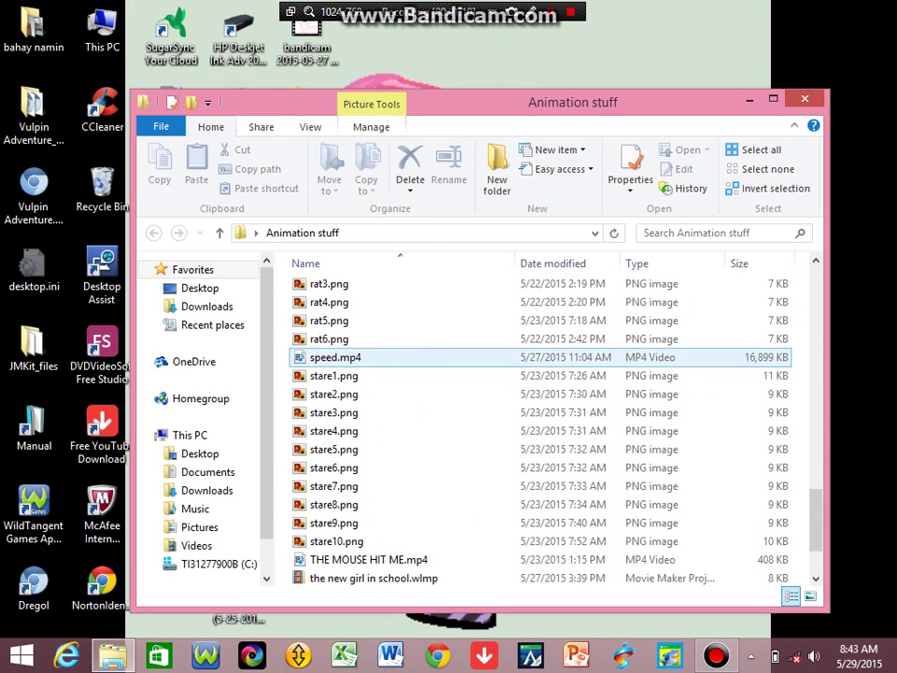
scroll(467, 356, "up", 3)
scroll(468, 357, "up", 12)
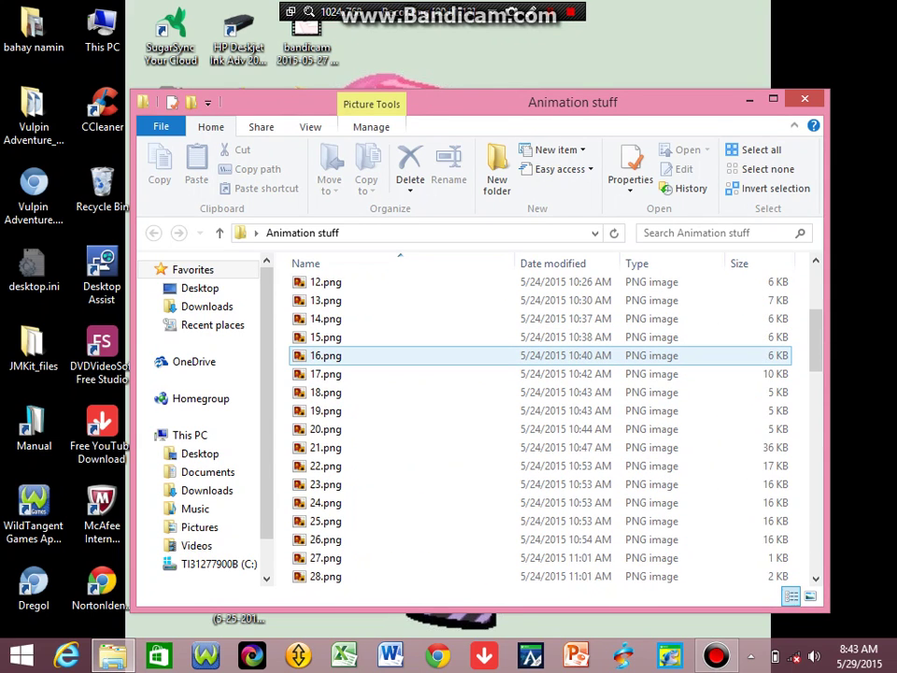
scroll(467, 357, "down", 4)
scroll(467, 392, "down", 7)
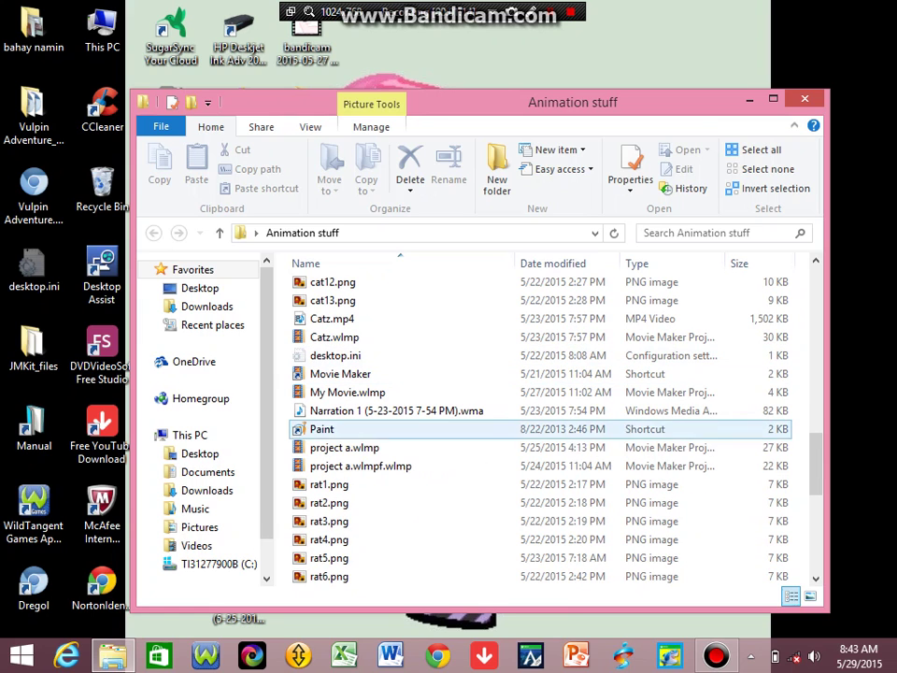
double_click(321, 429)
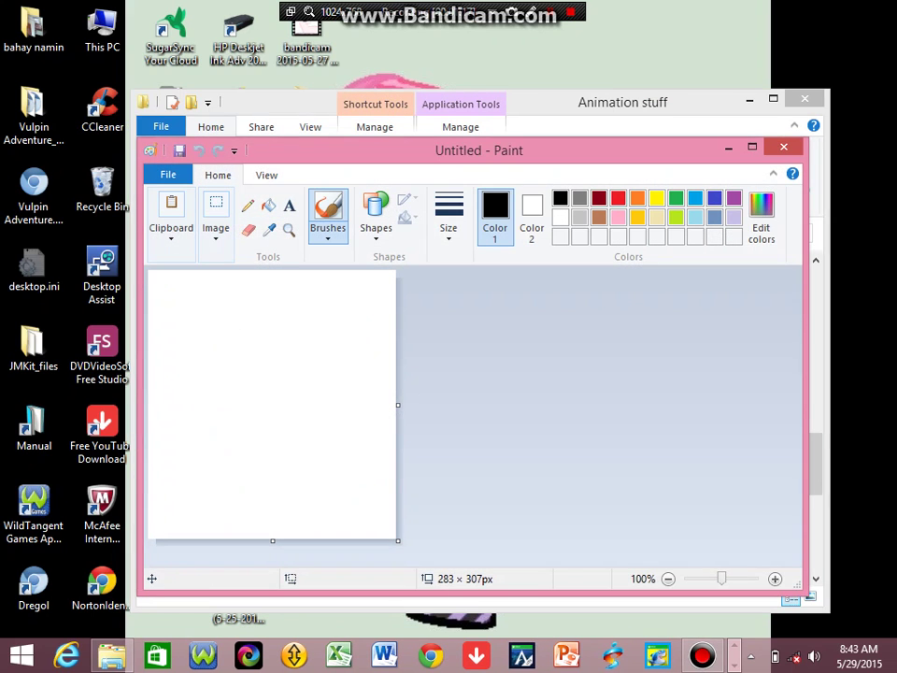
left_click(751, 147)
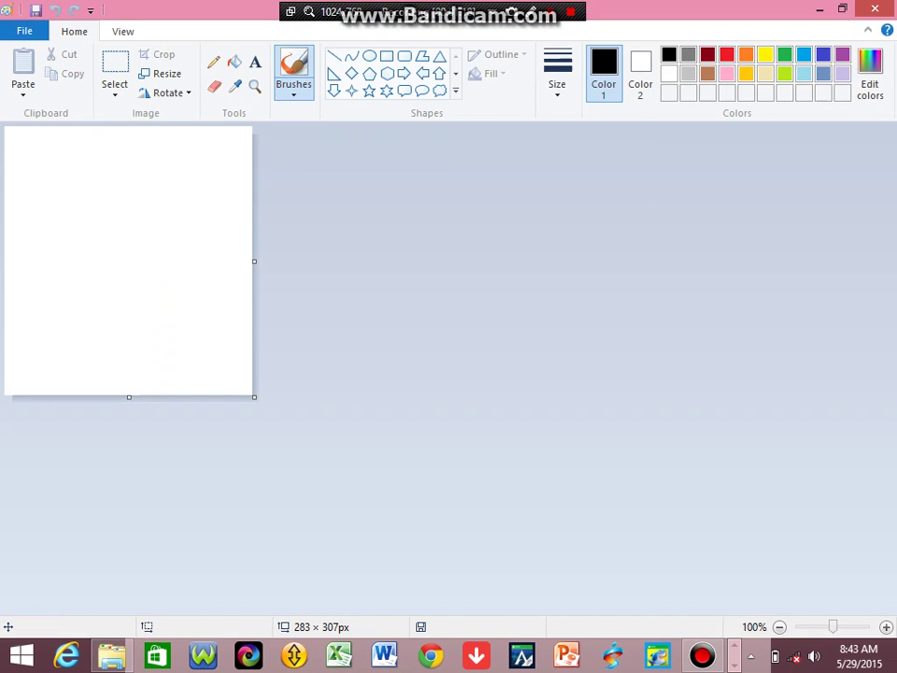
Enlarge the blank canvas to about 1018 × 623 px so it fills the work area.
left_click_drag(254, 261, 860, 264)
left_click_drag(433, 396, 432, 671)
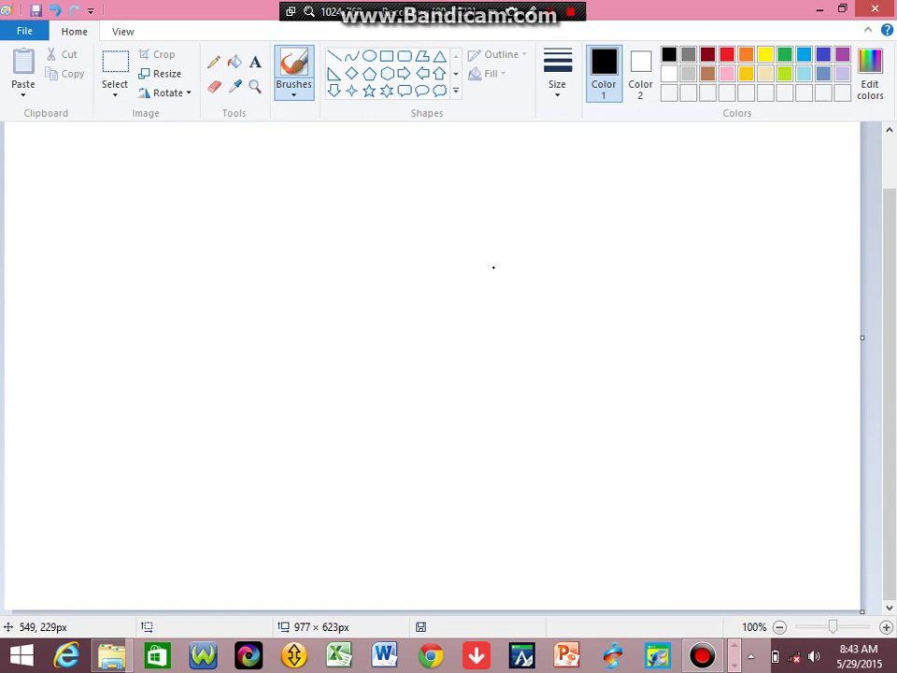
left_click_drag(861, 400, 896, 400)
Set up the Pencil tool with the thickest line width.
left_click(214, 61)
left_click(557, 73)
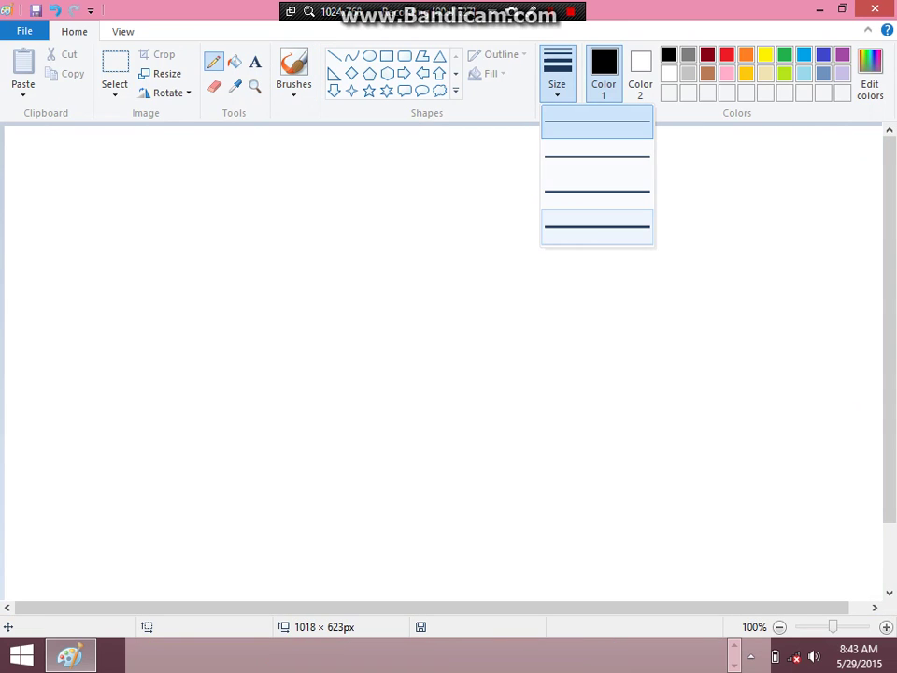
left_click(576, 224)
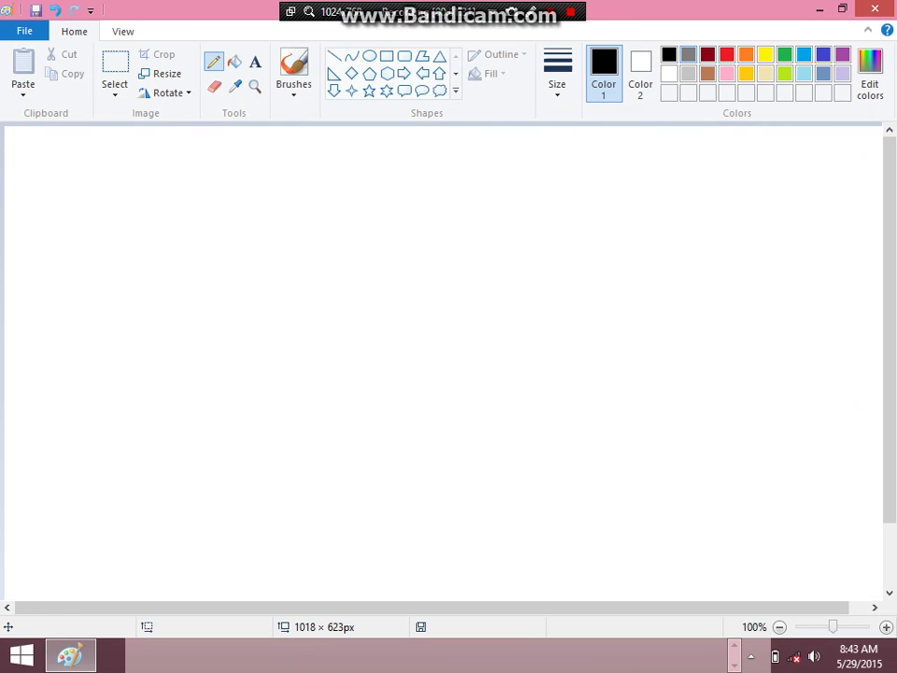
scroll(353, 286, "down", 2)
scroll(376, 266, "up", 2)
scroll(454, 84, "down", 1)
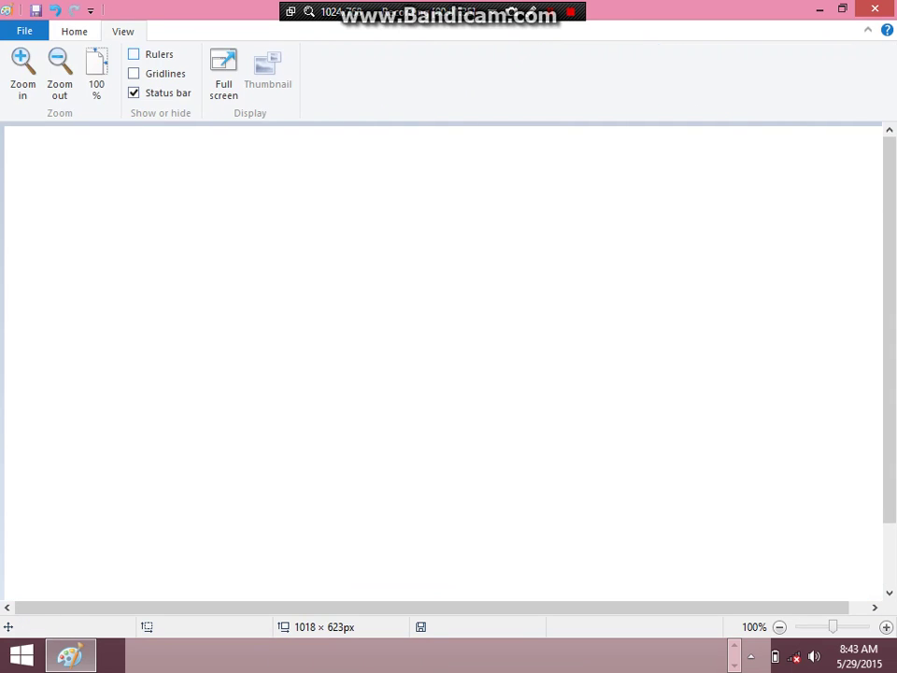
scroll(455, 84, "up", 1)
mouse_move(889, 234)
left_mouse_down()
mouse_move(889, 272)
mouse_move(889, 234)
left_mouse_up()
scroll(462, 252, "down", 2)
scroll(664, 253, "up", 2)
scroll(539, 278, "down", 2)
scroll(584, 258, "up", 2)
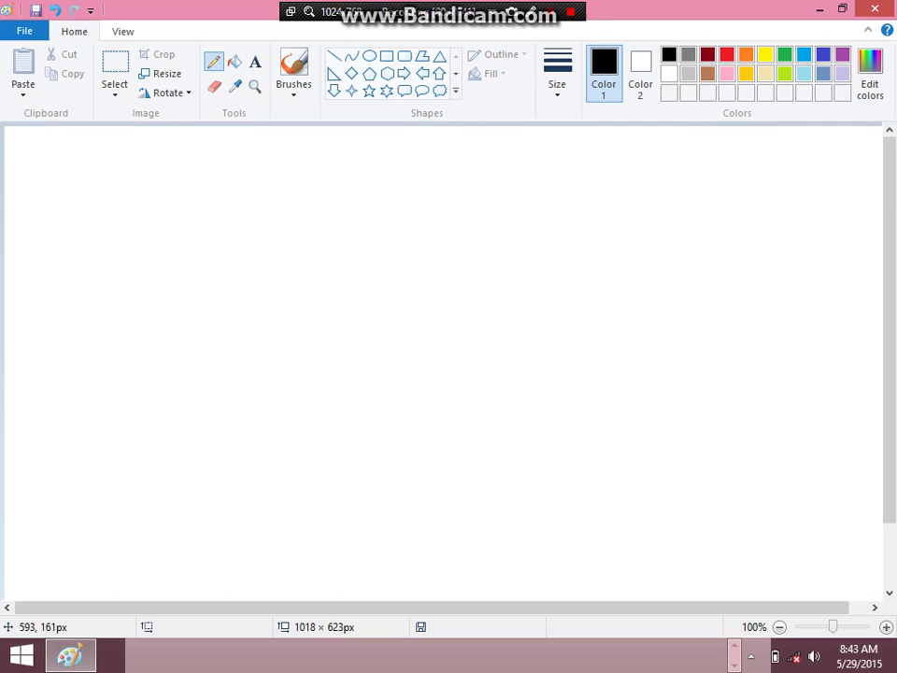
Sketch a cat character's pointed front ear with its inner fold and the spiky hair outline in black.
mouse_move(525, 269)
left_mouse_down()
mouse_move(677, 270)
mouse_move(631, 418)
left_mouse_up()
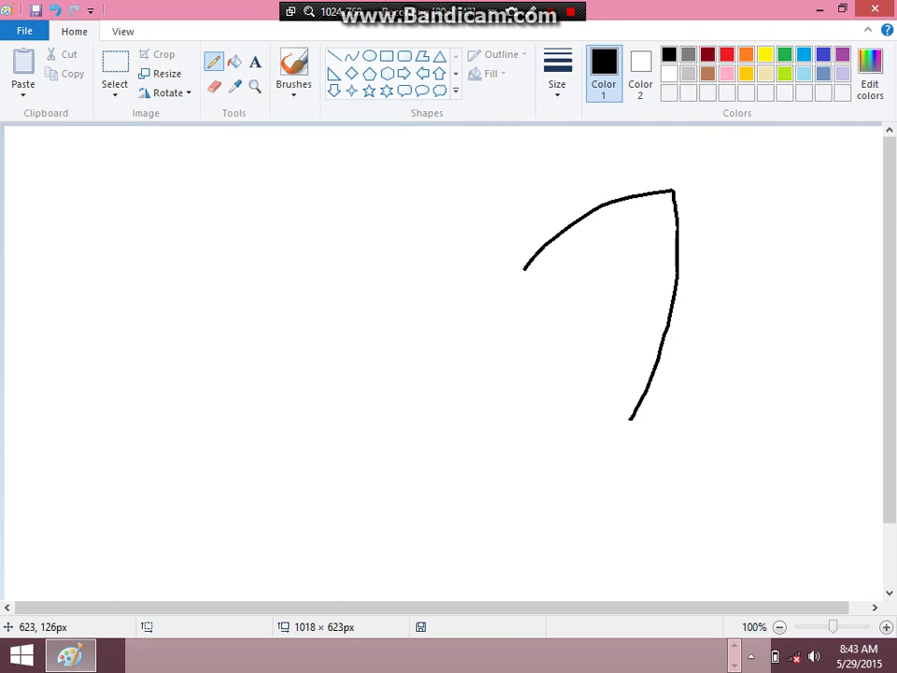
mouse_move(551, 237)
left_mouse_down()
mouse_move(436, 169)
mouse_move(367, 179)
mouse_move(308, 208)
mouse_move(202, 313)
mouse_move(259, 281)
mouse_move(223, 422)
mouse_move(230, 487)
mouse_move(250, 525)
mouse_move(397, 353)
left_mouse_up()
mouse_move(544, 292)
left_mouse_down()
mouse_move(597, 367)
mouse_move(575, 267)
mouse_move(593, 368)
left_mouse_up()
Draw a rounded face outline from the hair tip to the ear base, and add the second ear behind the head.
scroll(457, 316, "down", 2)
mouse_move(321, 358)
left_mouse_down()
mouse_move(282, 523)
mouse_move(399, 590)
mouse_move(680, 418)
mouse_move(636, 342)
left_mouse_up()
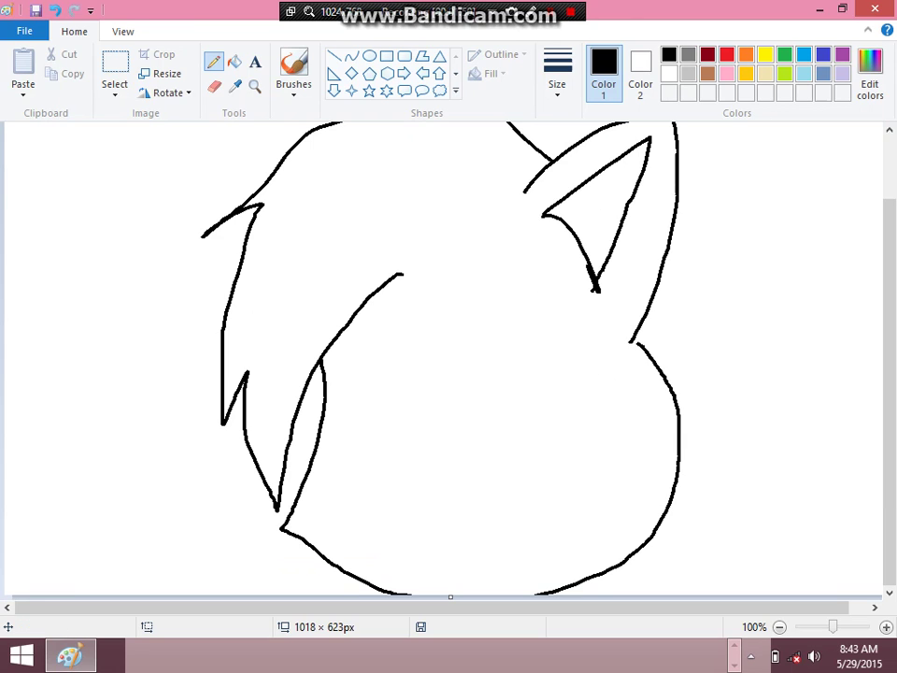
key("ctrl+z")
mouse_move(281, 475)
left_mouse_down()
mouse_move(473, 563)
mouse_move(603, 446)
mouse_move(628, 342)
left_mouse_up()
scroll(560, 280, "up", 2)
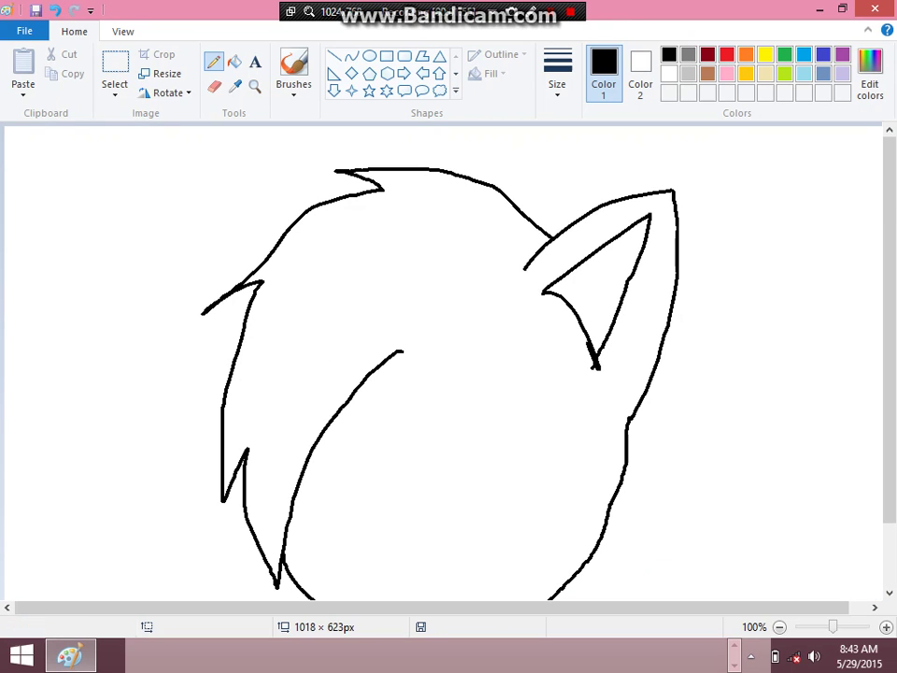
mouse_move(467, 175)
left_mouse_down()
mouse_move(569, 163)
mouse_move(586, 210)
left_mouse_up()
Draw both eyes in black, one partly hidden under the fringe and the other with a full outline and iris.
scroll(545, 315, "down", 2)
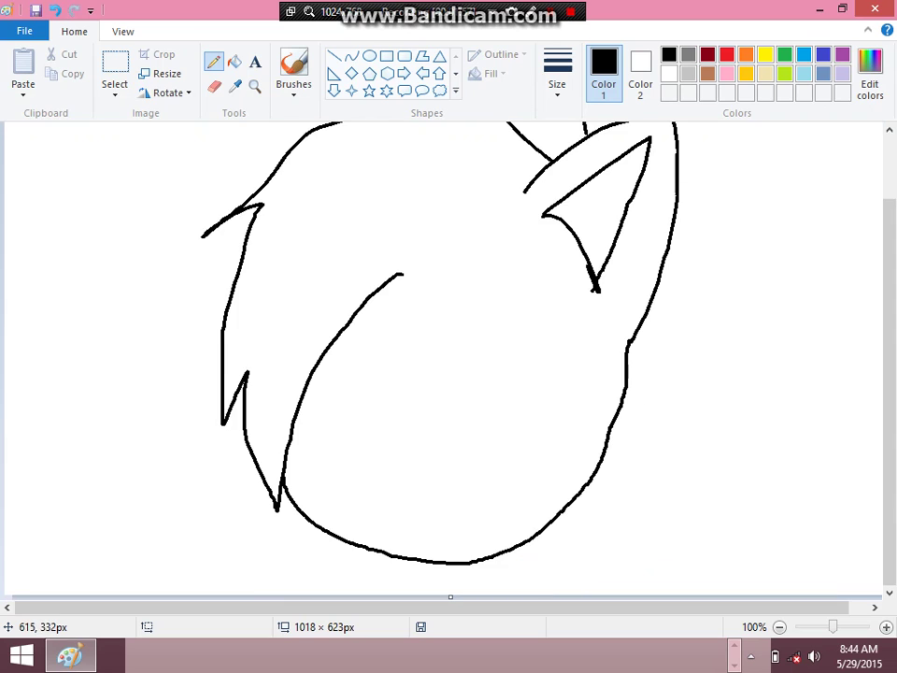
mouse_move(504, 344)
left_mouse_down()
mouse_move(568, 334)
mouse_move(540, 400)
left_mouse_up()
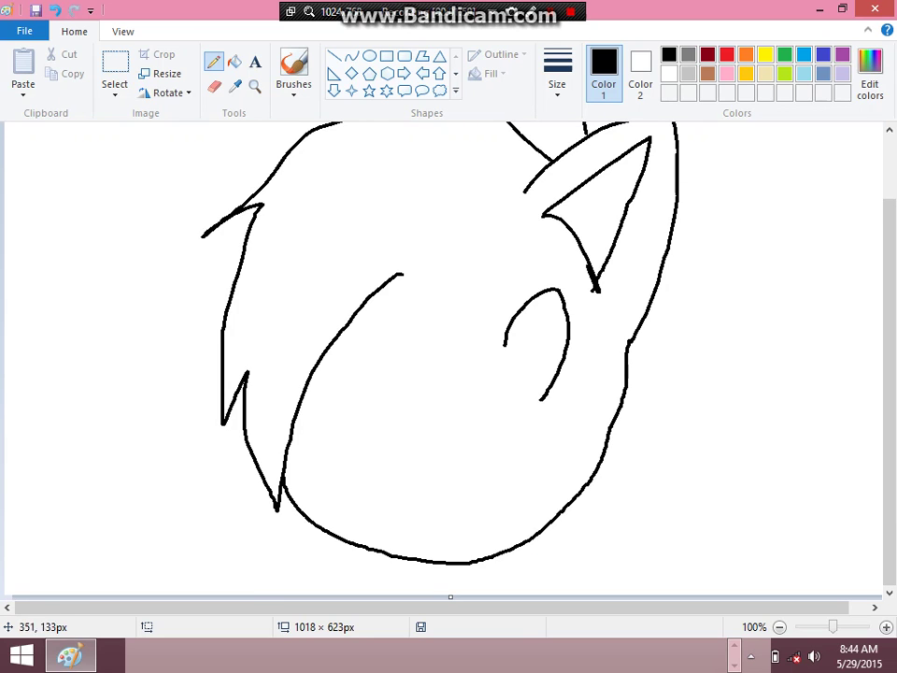
key("ctrl+z")
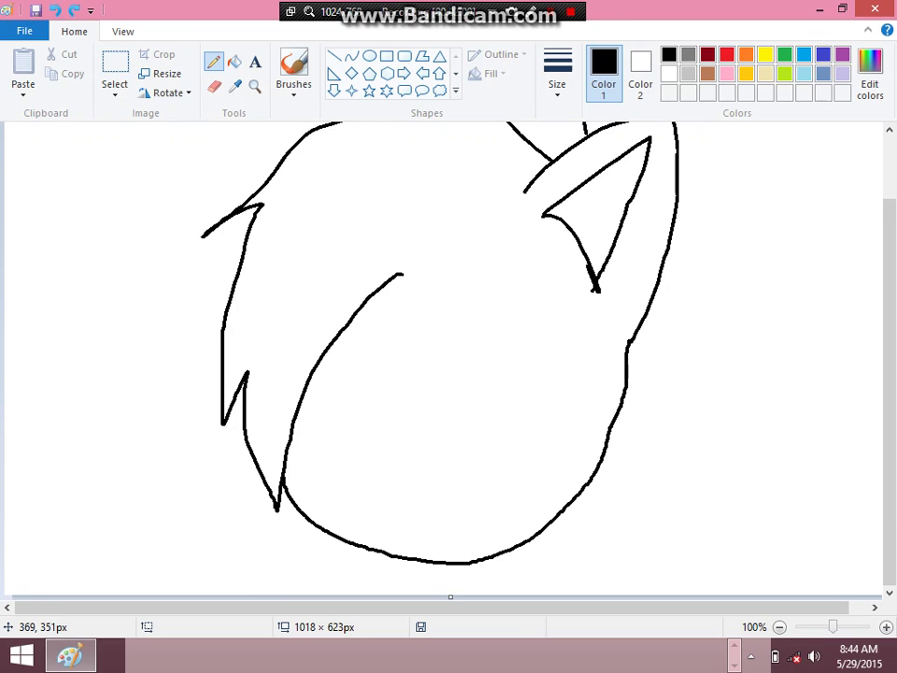
mouse_move(325, 351)
left_mouse_down()
mouse_move(362, 394)
mouse_move(373, 290)
left_mouse_up()
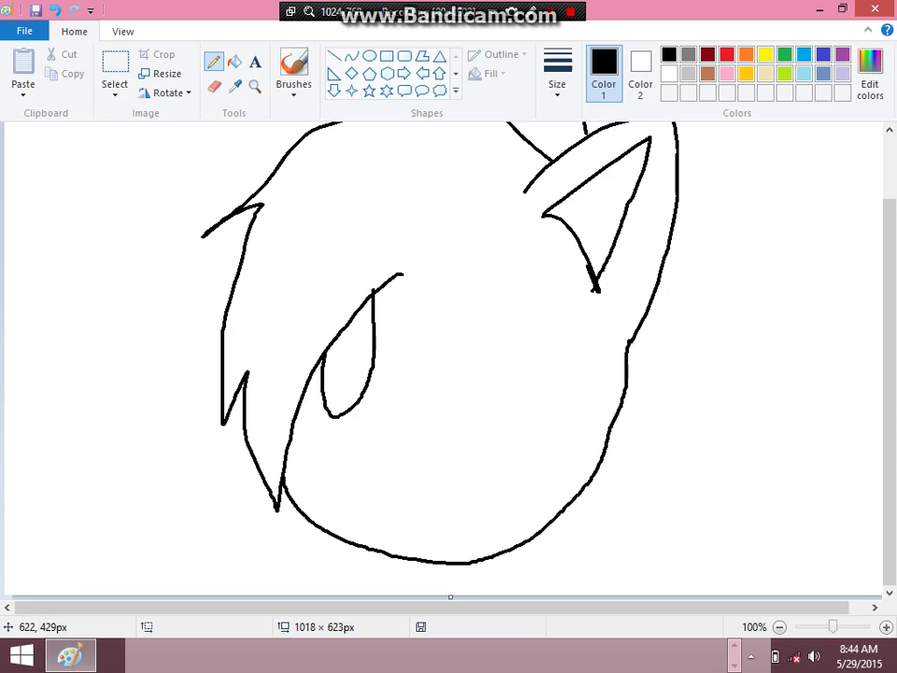
mouse_move(555, 424)
left_mouse_down()
mouse_move(600, 355)
mouse_move(503, 312)
mouse_move(498, 403)
mouse_move(543, 299)
left_mouse_up()
Add a small triangular nose and a wavy cat mouth between and below the eyes.
mouse_move(406, 408)
left_mouse_down()
mouse_move(423, 423)
mouse_move(407, 408)
left_mouse_up()
mouse_move(365, 461)
left_mouse_down()
mouse_move(447, 455)
mouse_move(507, 475)
left_mouse_up()
scroll(509, 474, "up", 2)
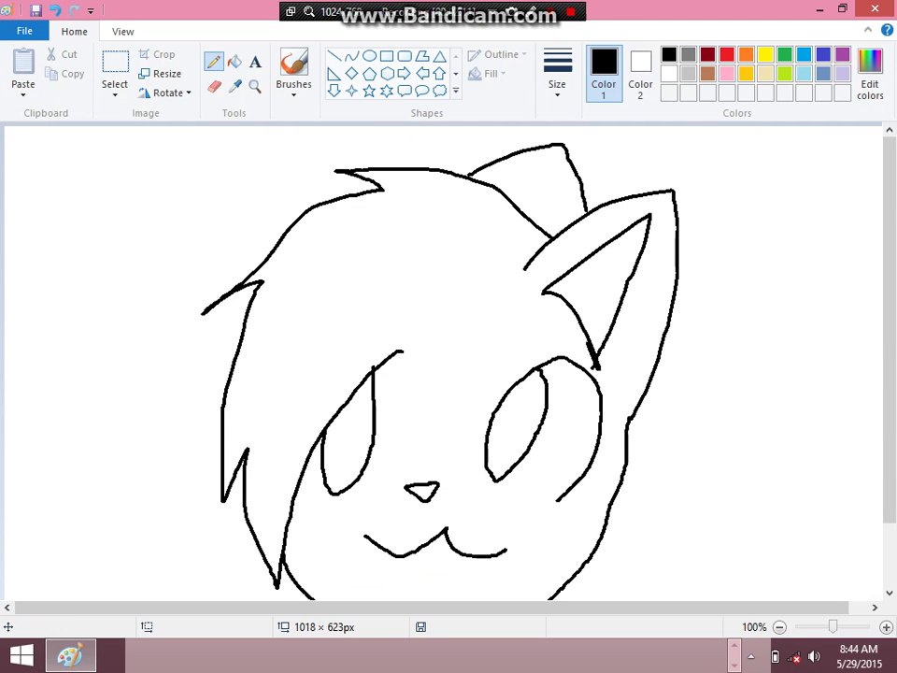
Save the drawing as a PNG named 1 in the JMKit_files folder on the desktop.
scroll(443, 361, "up", 2)
scroll(443, 361, "down", 2)
scroll(442, 360, "up", 2)
left_click(25, 31)
key("alt+f")
key("a")
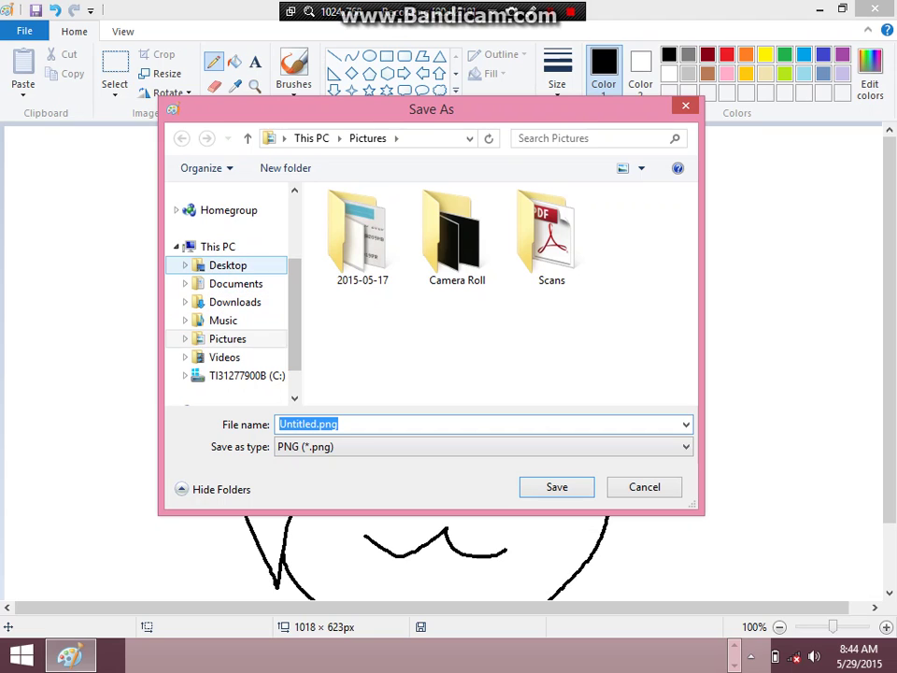
left_click(228, 265)
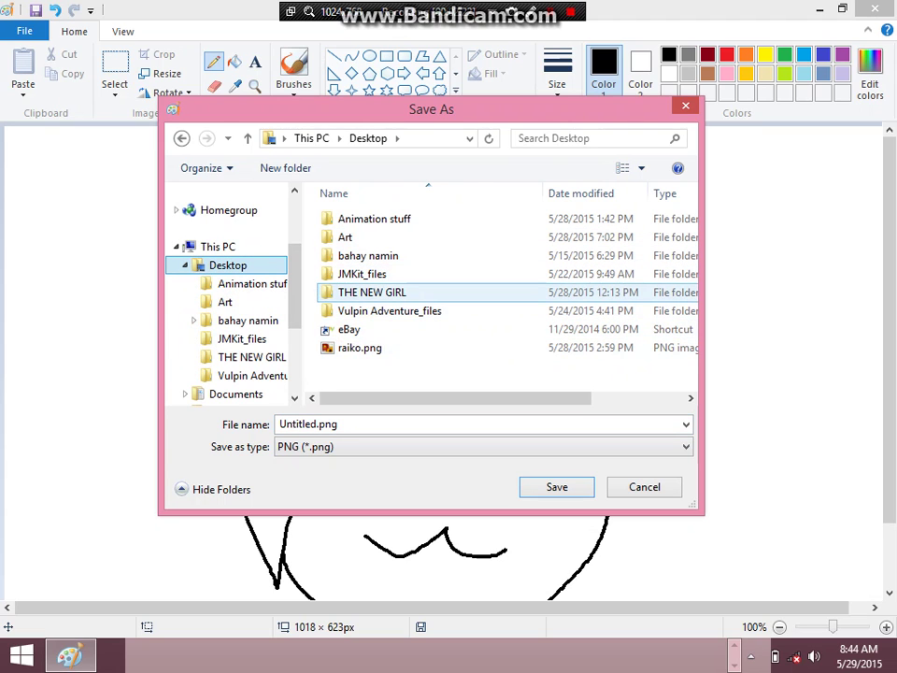
double_click(363, 274)
left_click(392, 424)
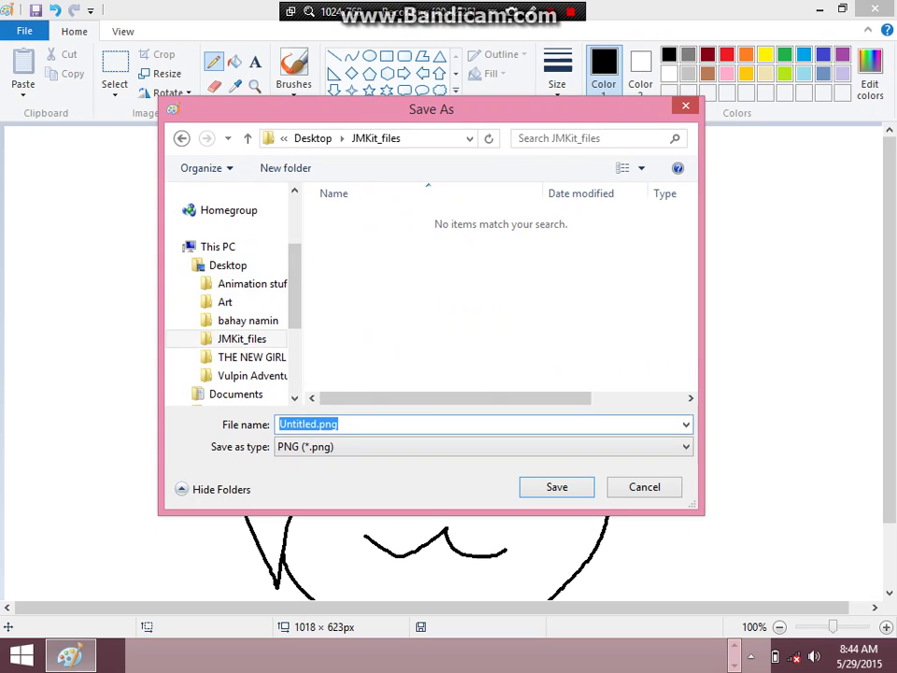
type("1")
key("Return")
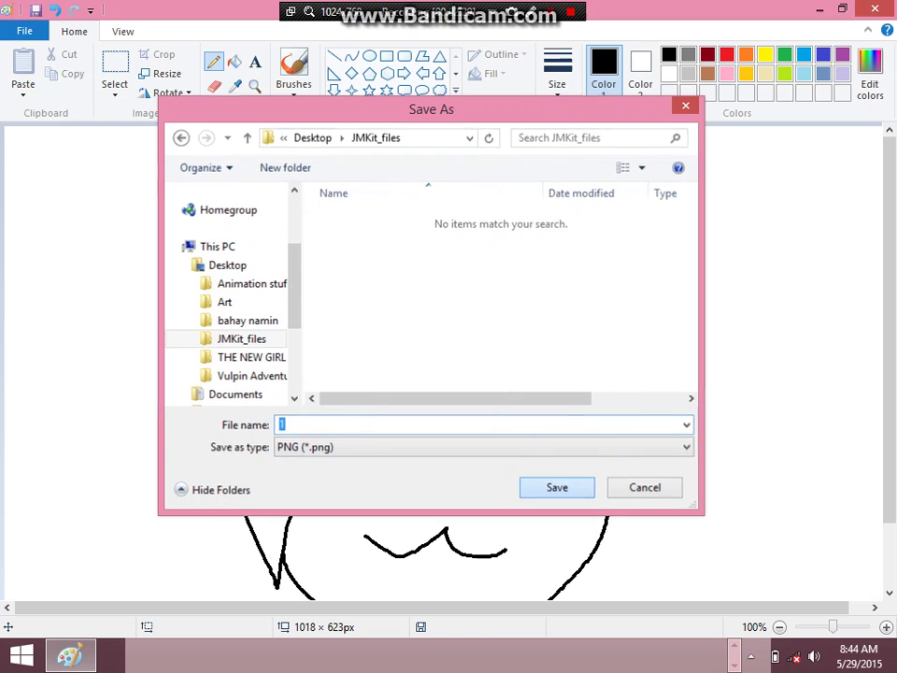
scroll(449, 355, "down", 2)
scroll(575, 486, "up", 2)
scroll(542, 411, "down", 2)
scroll(523, 318, "up", 2)
scroll(517, 133, "down", 2)
scroll(432, 182, "up", 2)
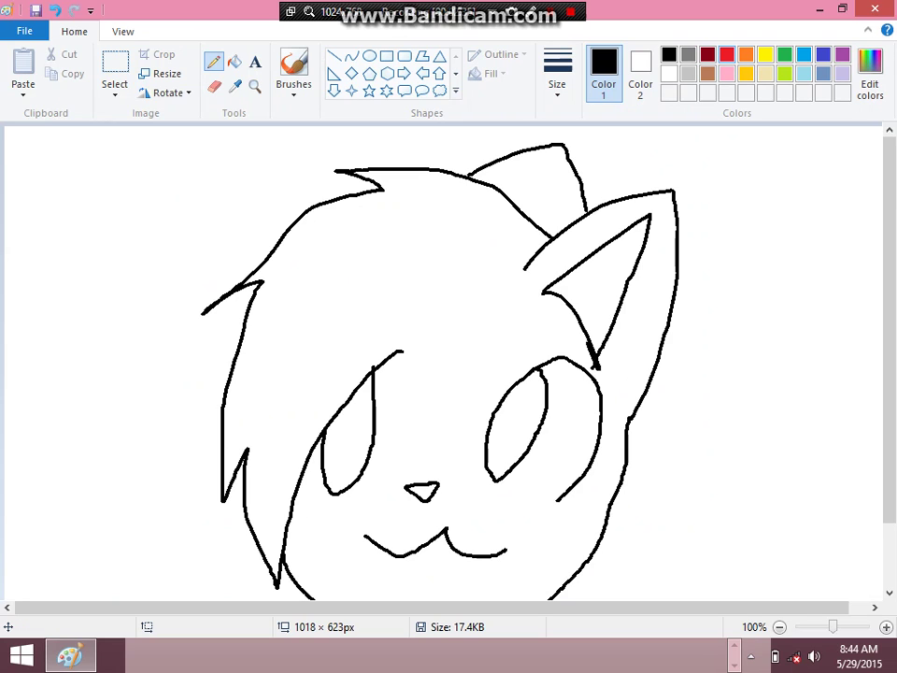
Draw a lowered, outward-tilted version of the front ear's outline in red with the Pencil over the black sketch.
left_click(727, 55)
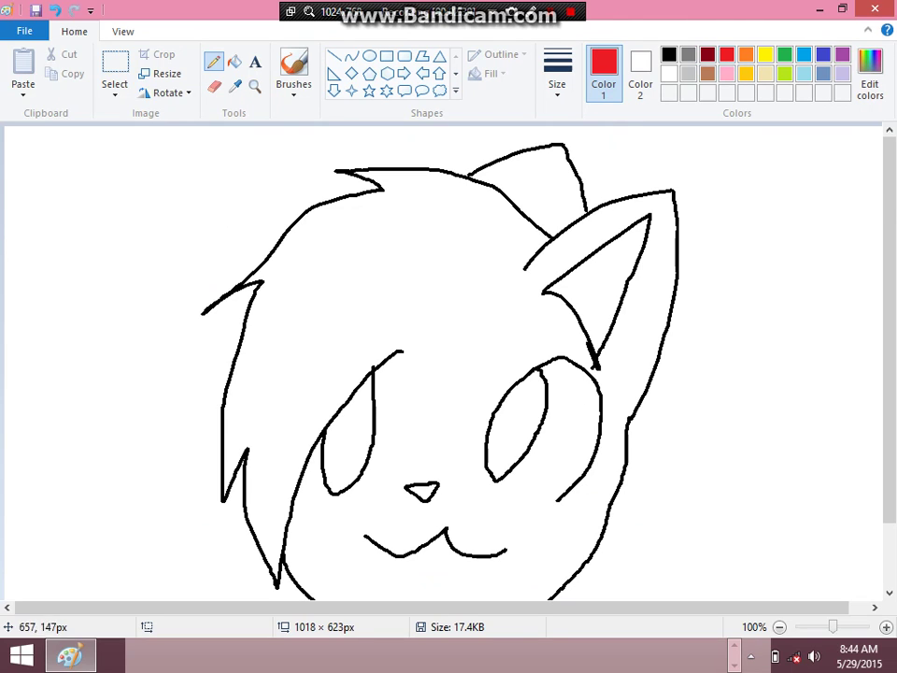
scroll(597, 279, "down", 2)
scroll(597, 275, "up", 2)
scroll(596, 266, "down", 2)
scroll(596, 266, "up", 2)
scroll(526, 254, "down", 2)
scroll(526, 255, "up", 2)
left_click(255, 86)
left_click(579, 317)
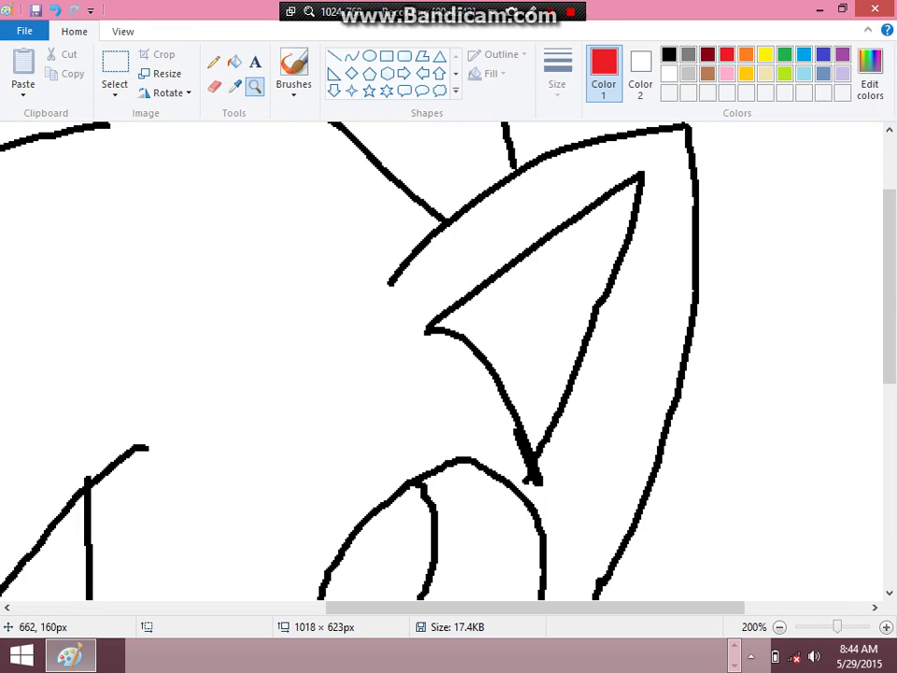
scroll(561, 308, "up", 3)
left_click(213, 62)
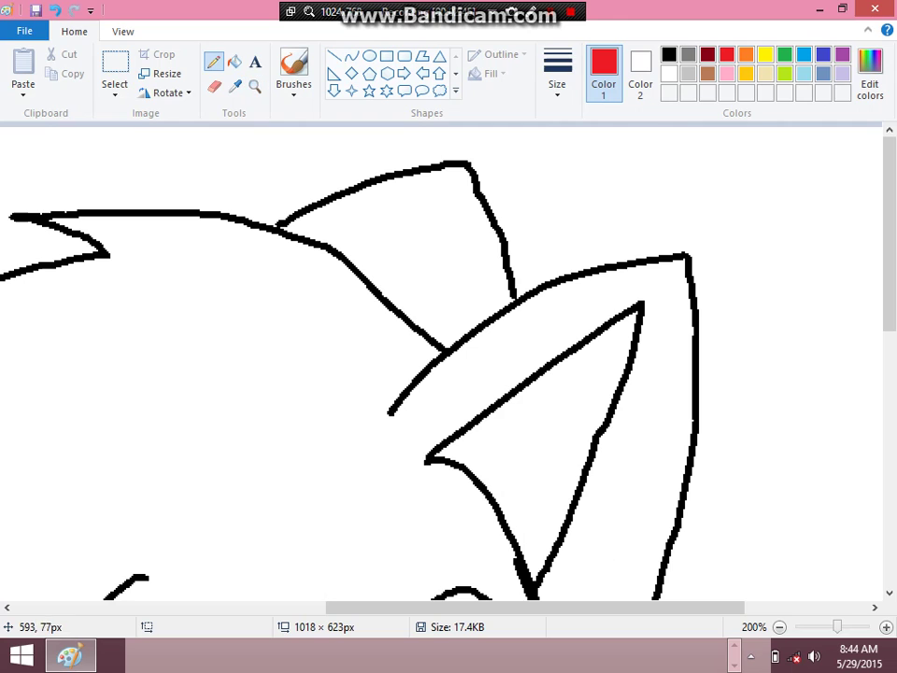
mouse_move(393, 409)
left_mouse_down()
mouse_move(585, 344)
mouse_move(797, 364)
left_mouse_up()
scroll(797, 364, "down", 3)
mouse_move(797, 245)
left_mouse_down()
mouse_move(723, 431)
mouse_move(601, 592)
left_mouse_up()
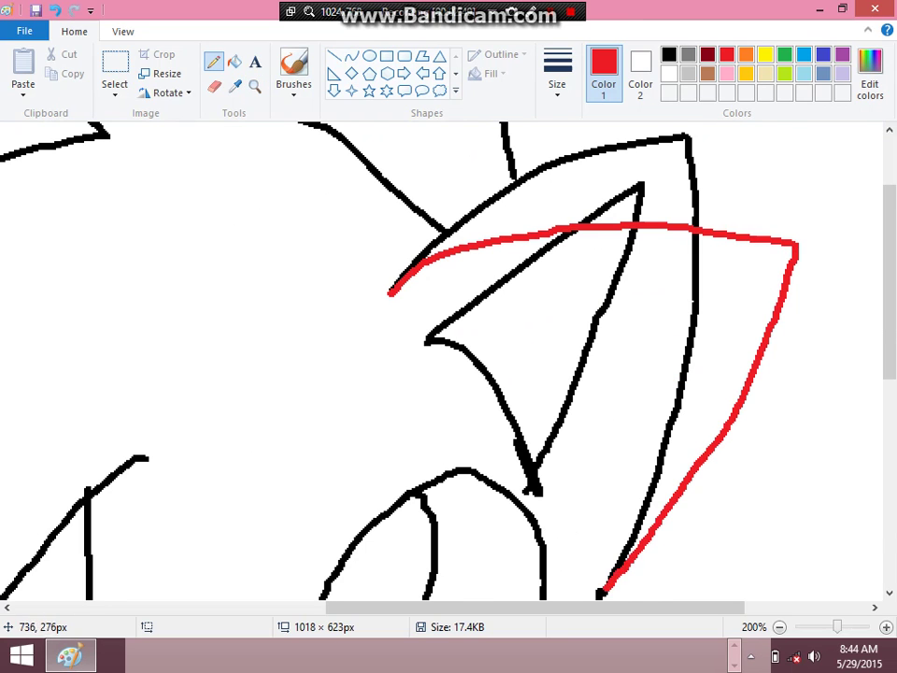
Draw the back ear in red, tilted lower than its black outline and ending at the red front ear.
scroll(641, 477, "down", 9)
scroll(641, 476, "up", 10)
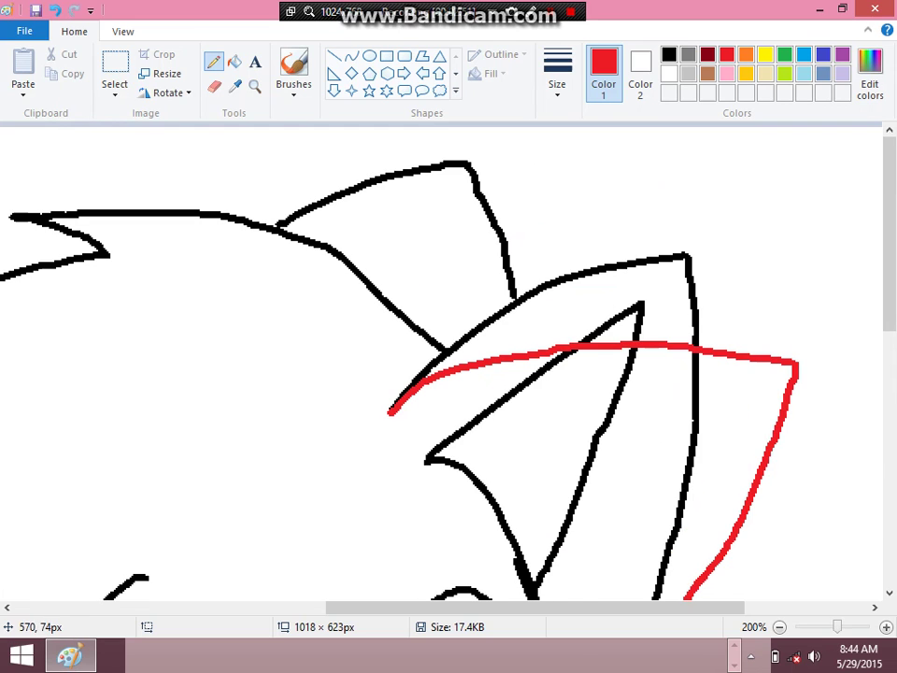
mouse_move(289, 232)
left_mouse_down()
mouse_move(613, 237)
mouse_move(608, 342)
left_mouse_up()
Trace the hair in red slightly shifted from the black lines, including the top tuft, side spikes and fringe edge.
left_click_drag(534, 607, 418, 607)
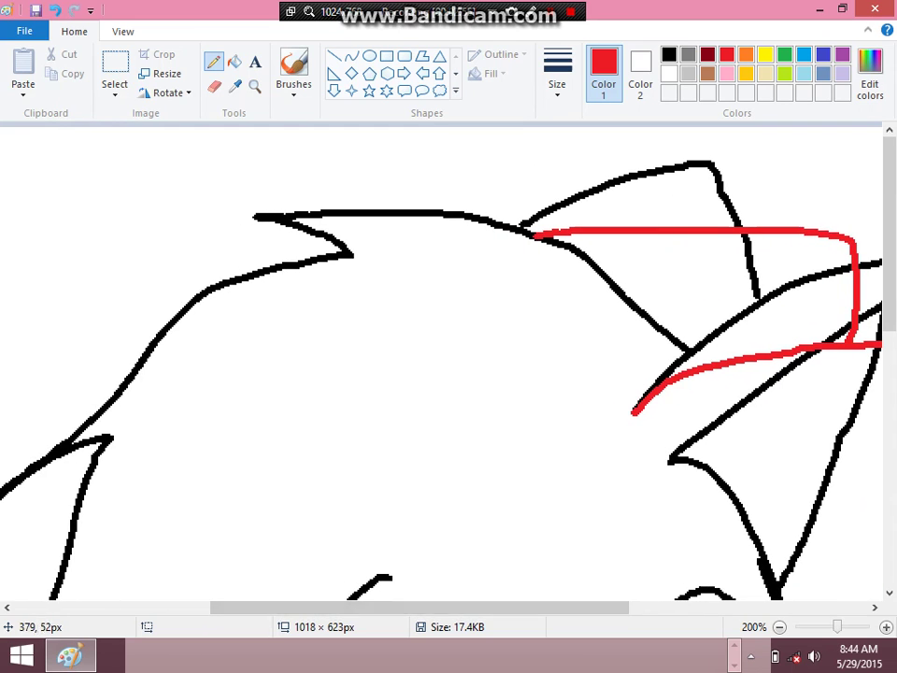
mouse_move(280, 201)
left_mouse_down()
mouse_move(362, 198)
mouse_move(563, 245)
mouse_move(686, 369)
left_mouse_up()
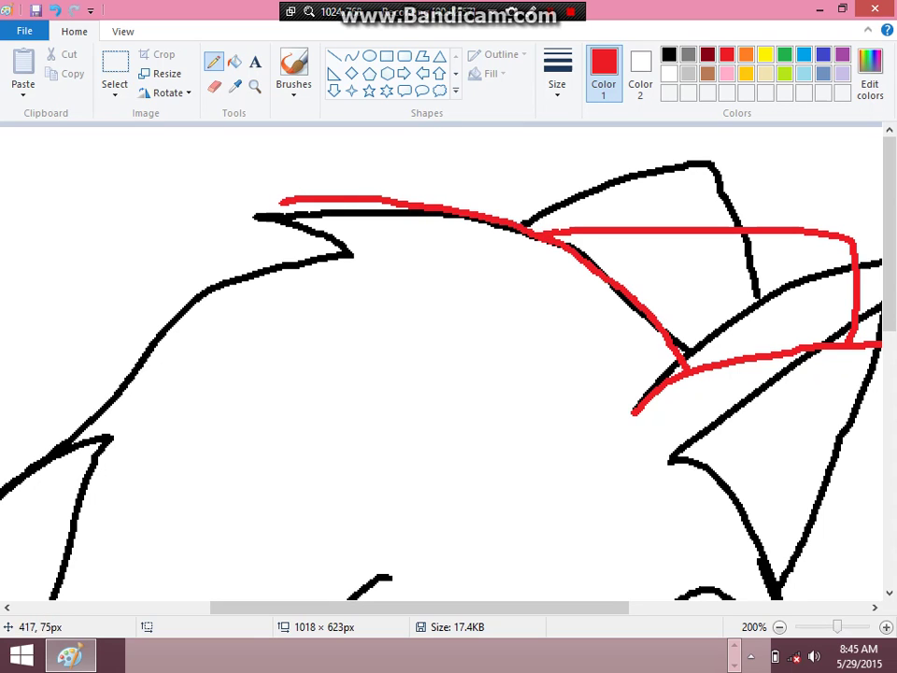
left_click_drag(279, 204, 350, 252)
left_click_drag(418, 607, 364, 608)
mouse_move(472, 252)
left_mouse_down()
mouse_move(254, 320)
mouse_move(142, 431)
mouse_move(230, 445)
left_mouse_up()
scroll(230, 445, "down", 5)
mouse_move(230, 204)
left_mouse_down()
mouse_move(198, 229)
mouse_move(142, 377)
mouse_move(132, 511)
mouse_move(140, 594)
left_mouse_up()
scroll(140, 561, "down", 5)
mouse_move(138, 355)
left_mouse_down()
mouse_move(150, 423)
mouse_move(191, 318)
mouse_move(180, 401)
mouse_move(200, 477)
mouse_move(262, 589)
mouse_move(278, 428)
mouse_move(389, 237)
mouse_move(476, 146)
left_mouse_up()
Redraw both eyes in red, giving the fully visible eye a straight slanted upper lid over its iris.
mouse_move(347, 281)
left_mouse_down()
mouse_move(345, 318)
mouse_move(443, 321)
mouse_move(454, 163)
mouse_move(471, 149)
left_mouse_up()
left_click_drag(452, 607, 527, 607)
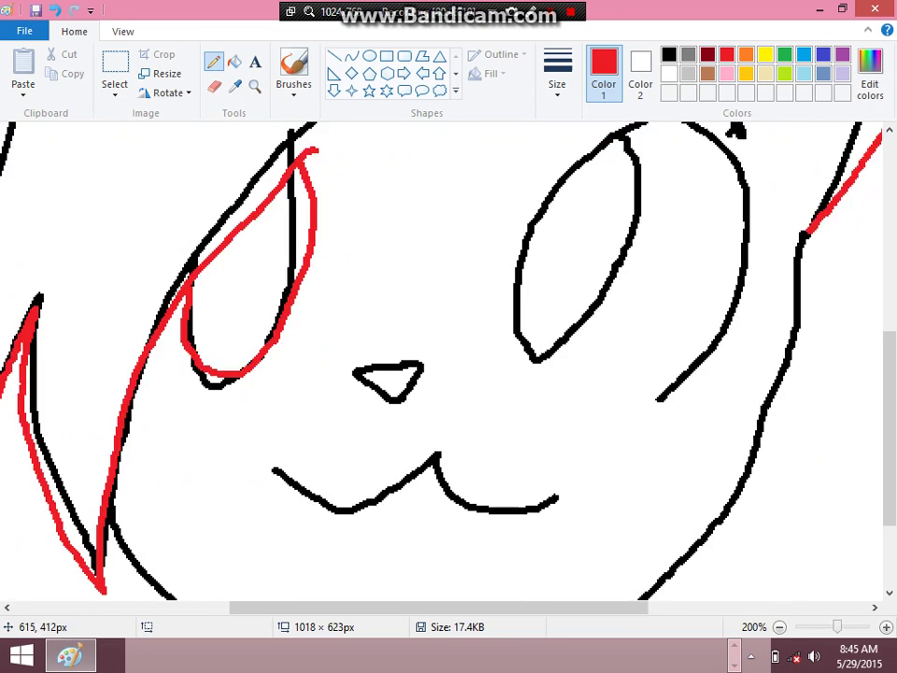
mouse_move(534, 214)
left_mouse_down()
mouse_move(757, 265)
mouse_move(646, 417)
left_mouse_up()
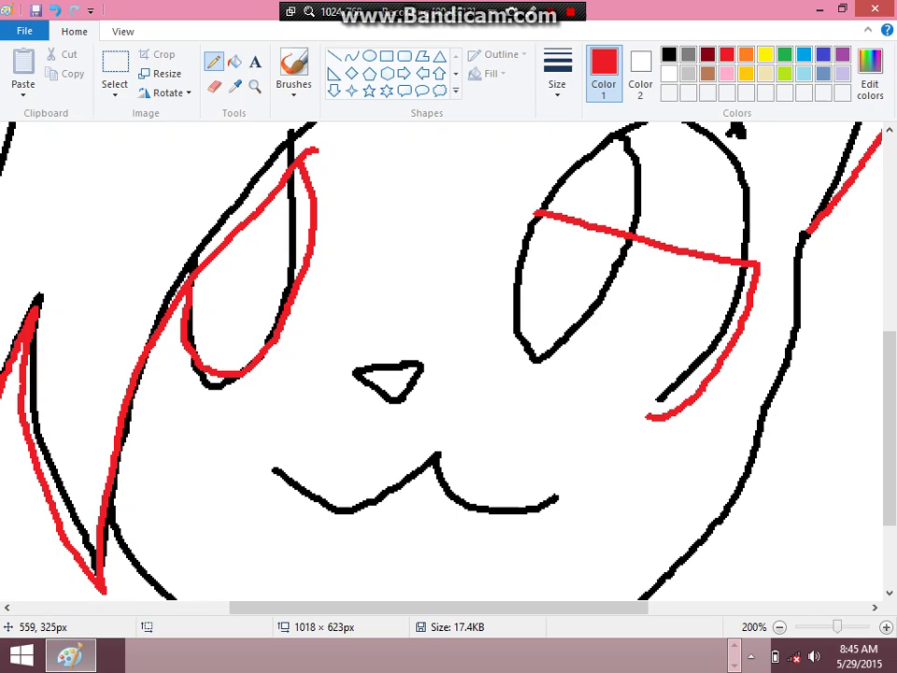
mouse_move(529, 221)
left_mouse_down()
mouse_move(521, 346)
mouse_move(593, 291)
mouse_move(612, 234)
left_mouse_up()
Redraw the nose and the wavy mouth in red, slightly shifted from the black originals.
mouse_move(394, 385)
left_mouse_down()
mouse_move(390, 402)
mouse_move(411, 372)
left_mouse_up()
left_click_drag(300, 496, 529, 488)
scroll(448, 360, "down", 2)
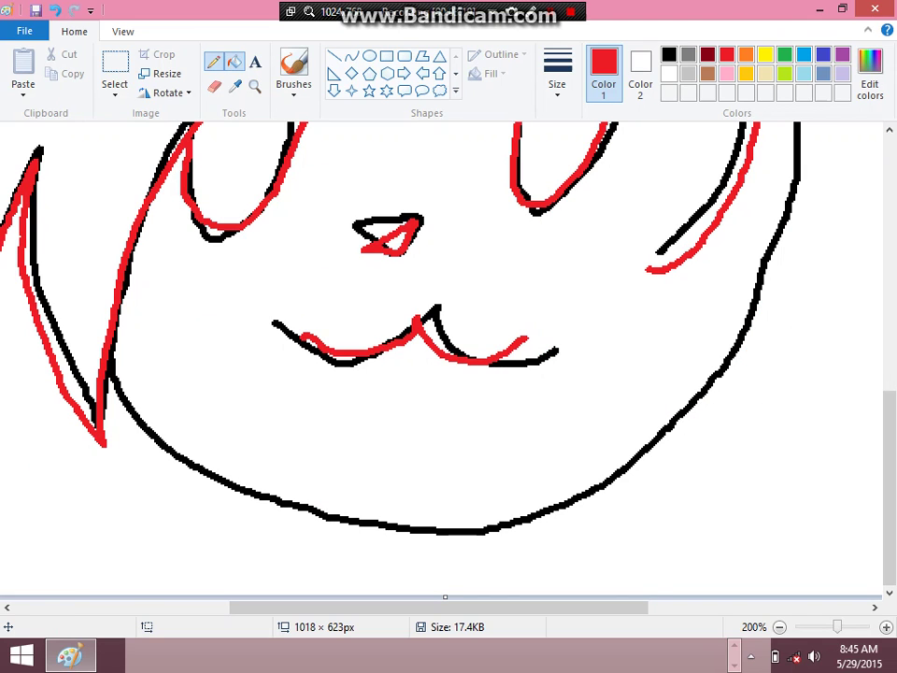
Recolour the black outline of the cat's face red with the fill tool.
left_click(233, 61)
left_click(360, 522)
scroll(450, 359, "up", 4)
left_click(254, 86)
right_click(305, 200)
right_click(288, 196)
right_click(271, 194)
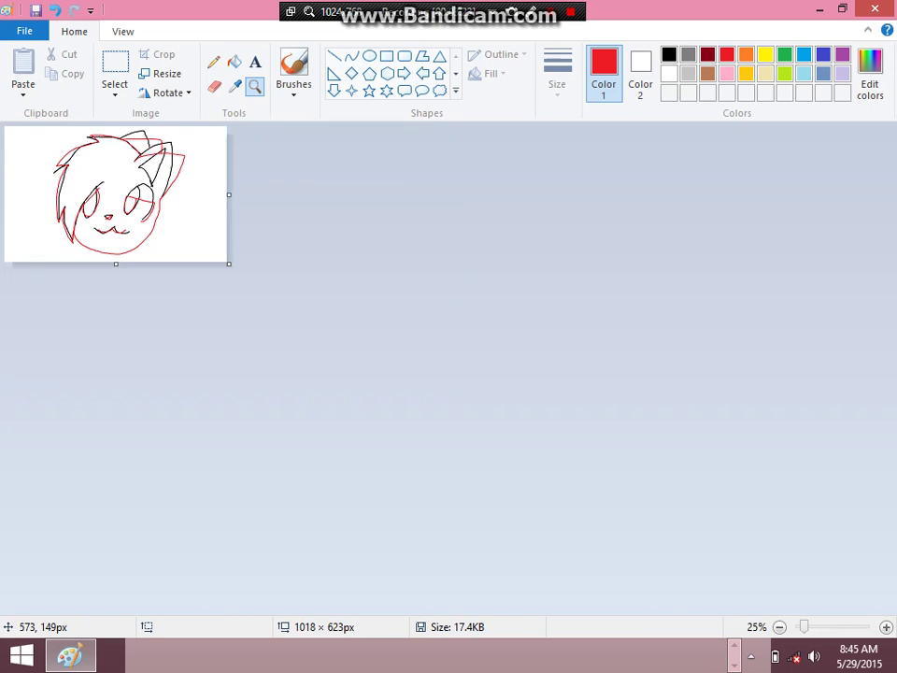
left_click(151, 192)
left_click(150, 192)
Try to remove the black lines outside the red drawing by filling them with white.
left_click(234, 62)
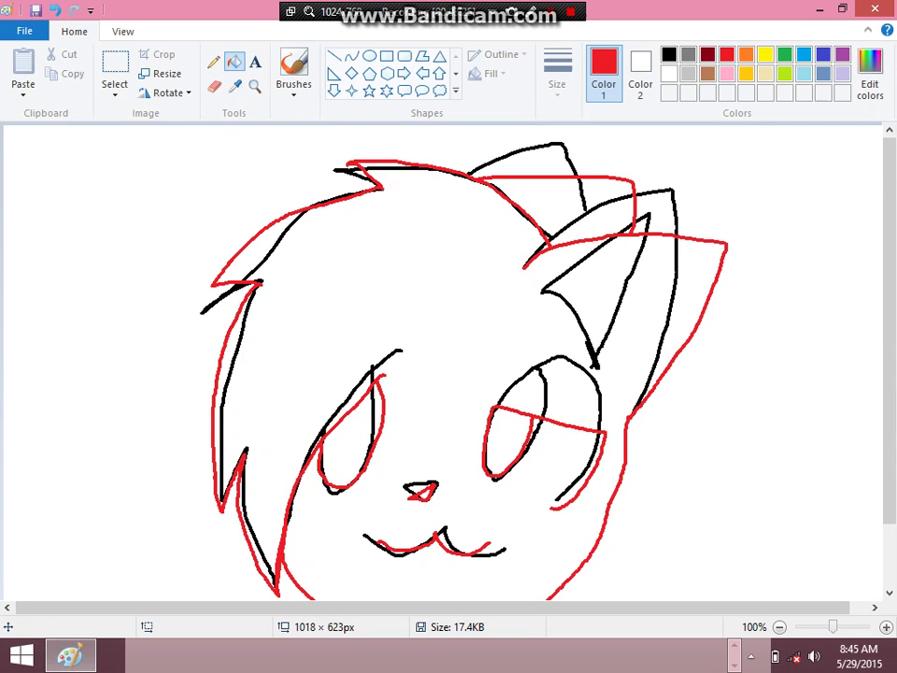
left_click(669, 54)
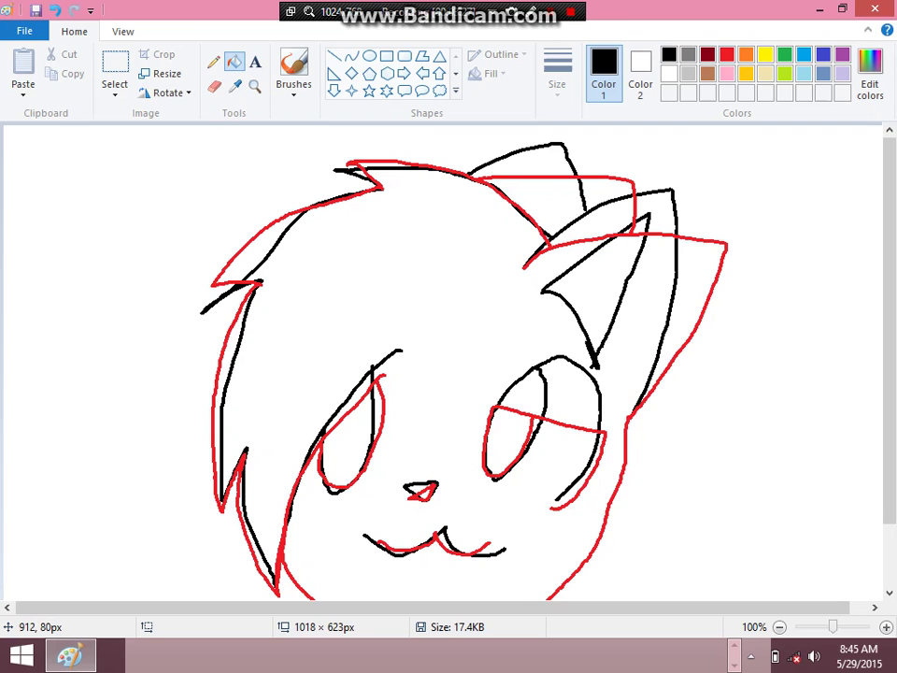
key("ctrl+z")
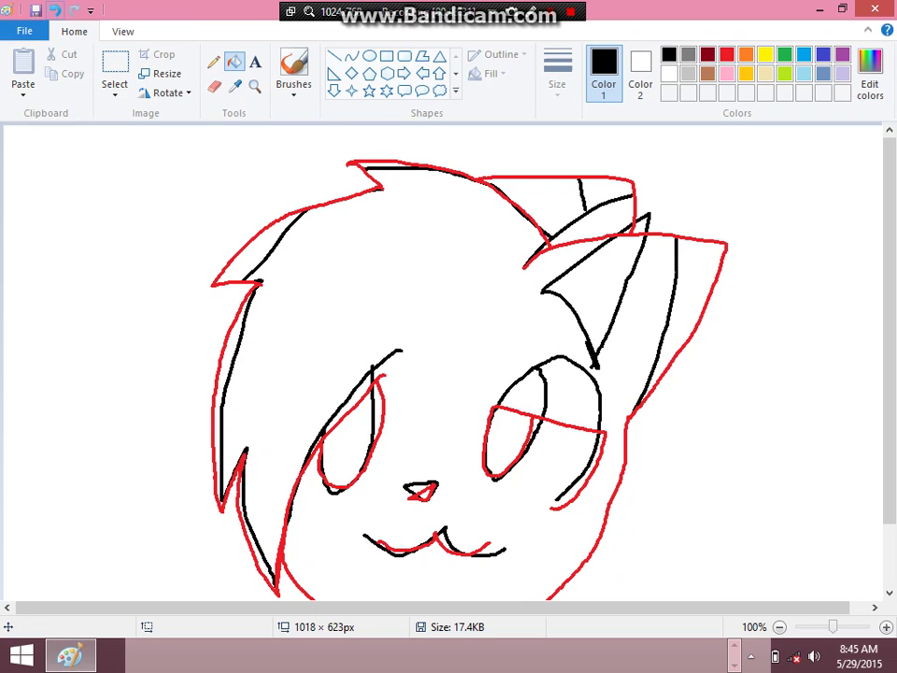
key("ctrl+y")
Erase only the black first-frame lines with a greatly enlarged eraser, replacing black with white and keeping the red drawing.
left_click(214, 86)
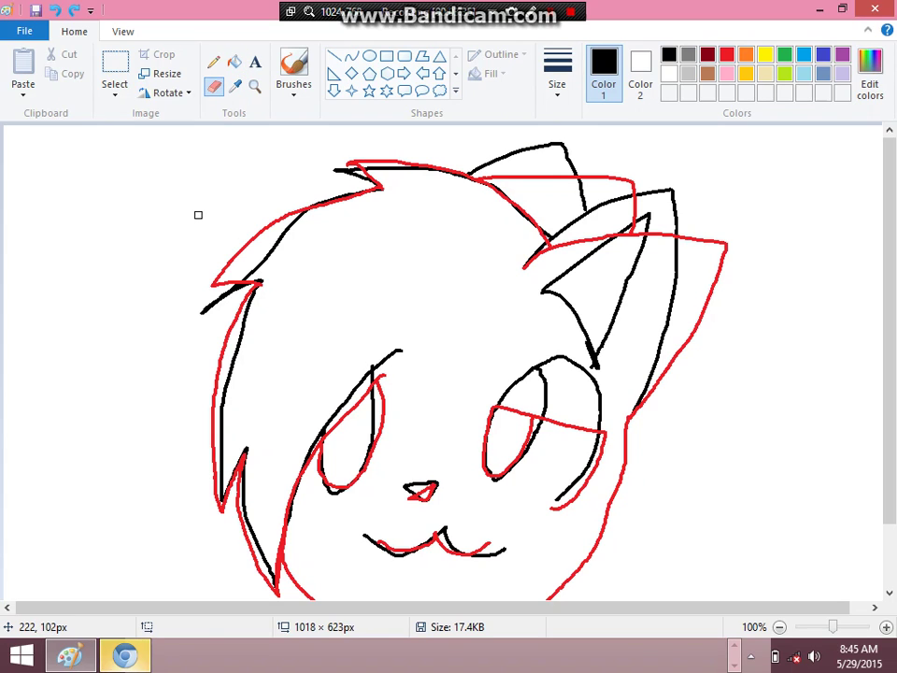
key("ctrl+plus")
key("ctrl+plus")
key("ctrl+plus")
key("ctrl+plus")
key("ctrl+plus")
key("ctrl+plus")
key("ctrl+plus")
key("ctrl+plus")
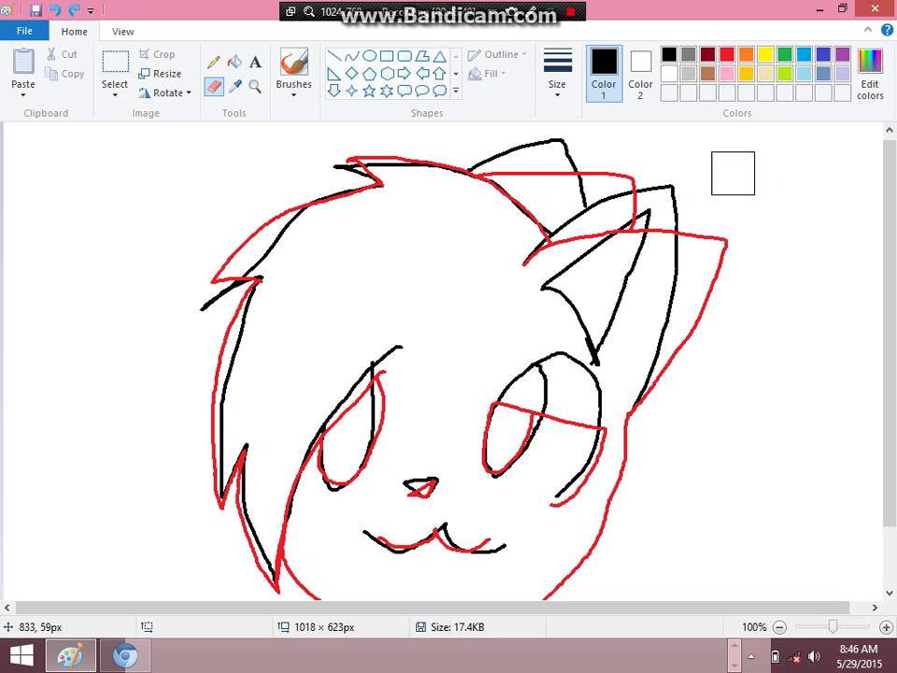
mouse_move(731, 174)
left_mouse_down()
mouse_move(524, 238)
mouse_move(334, 360)
mouse_move(497, 352)
mouse_move(820, 420)
mouse_move(750, 385)
mouse_move(512, 360)
mouse_move(462, 479)
mouse_move(149, 567)
mouse_move(602, 551)
mouse_move(568, 535)
mouse_move(264, 482)
left_mouse_up()
scroll(250, 474, "down", 2)
mouse_move(524, 518)
left_mouse_down()
mouse_move(285, 300)
mouse_move(224, 375)
mouse_move(257, 370)
mouse_move(233, 380)
mouse_move(368, 431)
left_mouse_up()
scroll(303, 353, "up", 2)
mouse_move(303, 353)
left_mouse_down()
mouse_move(194, 317)
mouse_move(458, 171)
mouse_move(345, 213)
mouse_move(557, 220)
mouse_move(564, 151)
left_mouse_up()
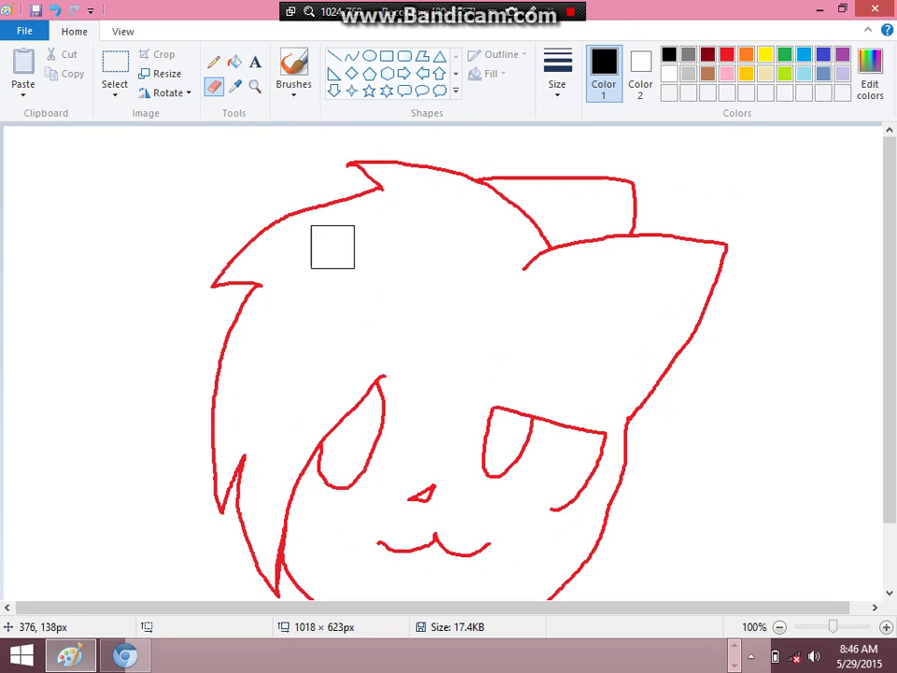
scroll(305, 248, "down", 2)
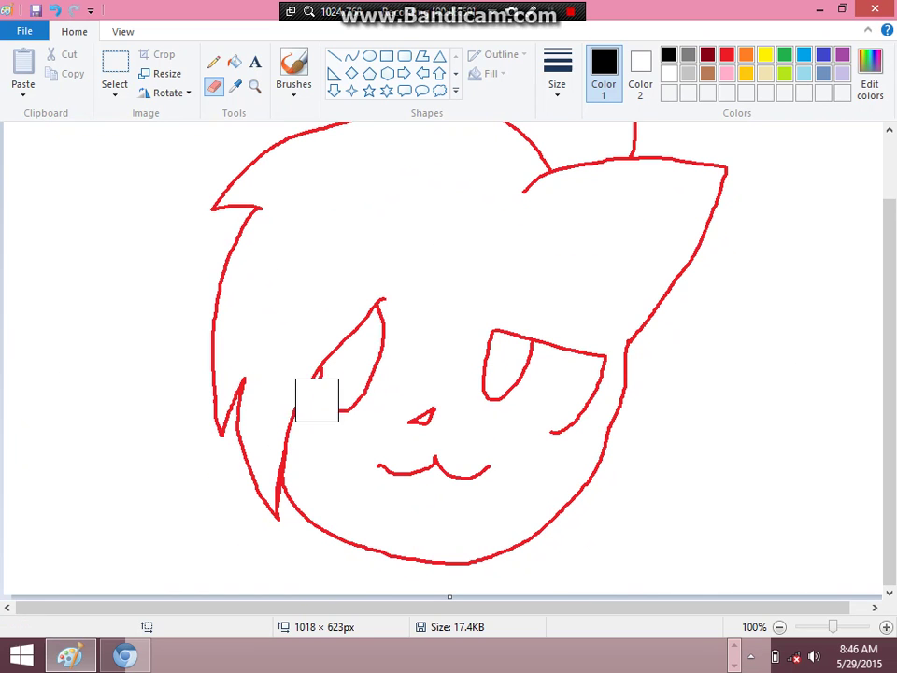
scroll(224, 280, "up", 2)
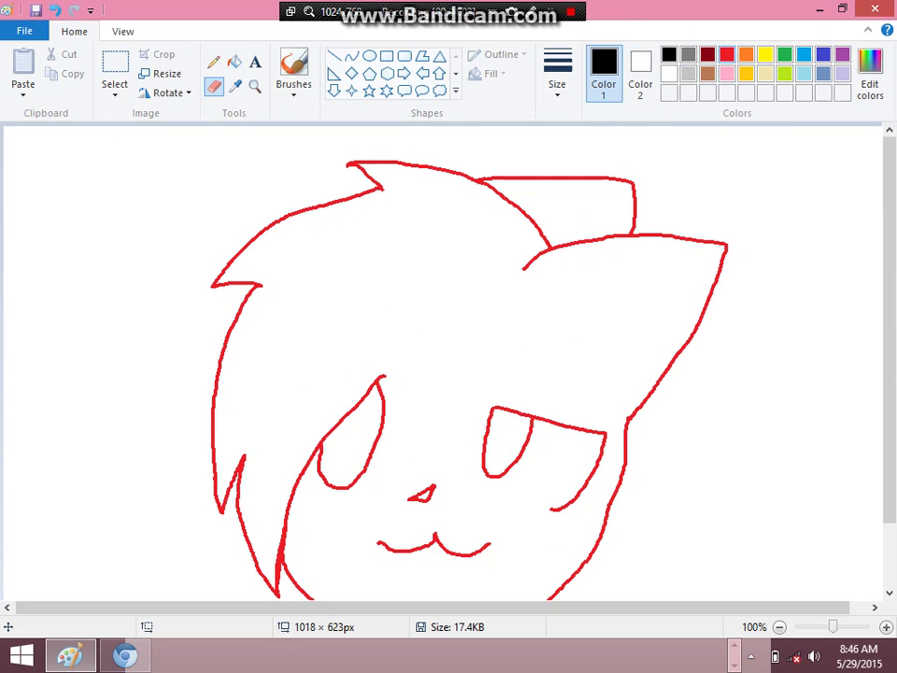
Convert all red lines to black with the eraser, using red as Color 1 and black as Color 2.
left_click(727, 54)
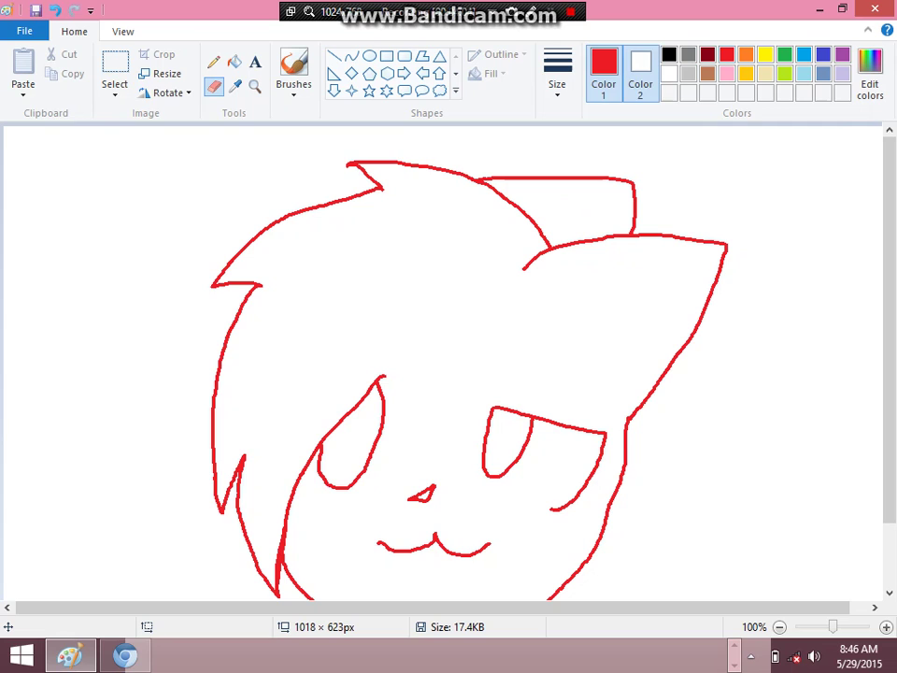
left_click(640, 75)
left_click(669, 54)
mouse_move(531, 320)
left_mouse_down()
mouse_move(464, 290)
mouse_move(519, 201)
mouse_move(136, 176)
left_mouse_up()
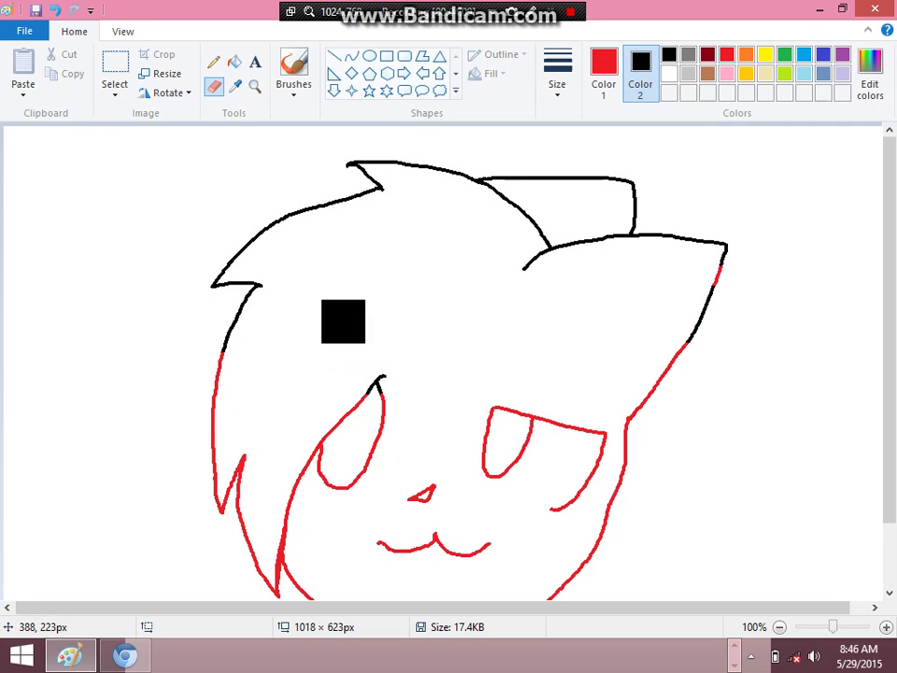
mouse_move(399, 312)
left_mouse_down()
mouse_move(853, 239)
mouse_move(695, 289)
mouse_move(622, 439)
mouse_move(579, 478)
mouse_move(573, 584)
mouse_move(567, 538)
mouse_move(442, 448)
mouse_move(177, 337)
mouse_move(292, 292)
mouse_move(223, 350)
mouse_move(596, 331)
mouse_move(298, 362)
mouse_move(179, 508)
mouse_move(358, 415)
mouse_move(147, 472)
mouse_move(394, 544)
mouse_move(306, 561)
mouse_move(525, 564)
mouse_move(625, 502)
mouse_move(216, 446)
mouse_move(608, 443)
mouse_move(186, 495)
mouse_move(436, 438)
mouse_move(518, 344)
left_mouse_up()
scroll(338, 378, "up", 2)
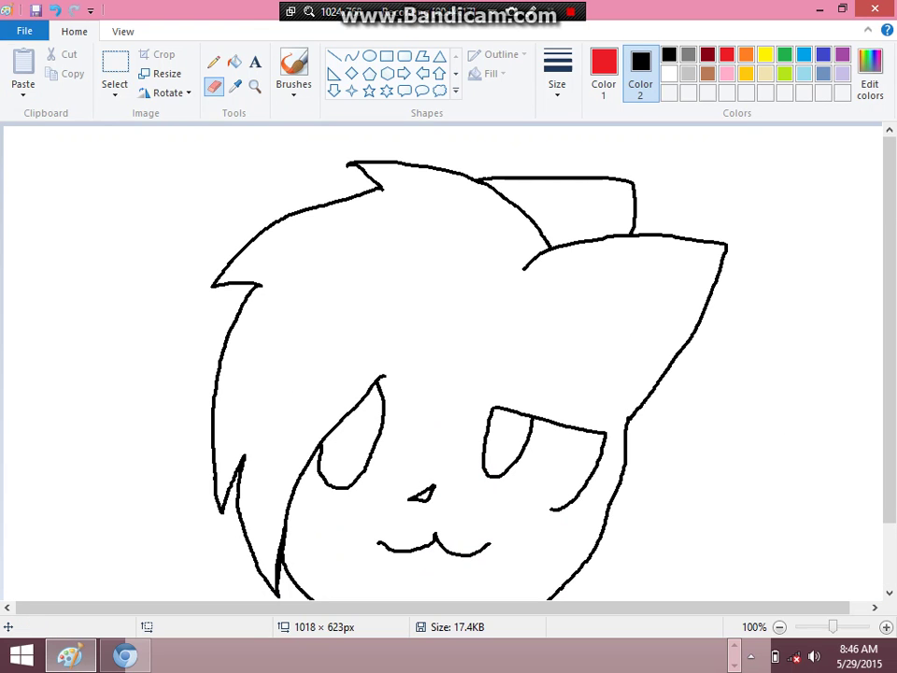
Save the second frame as a separate image file named 2.
left_click(24, 30)
left_click(58, 176)
type("2")
key("Return")
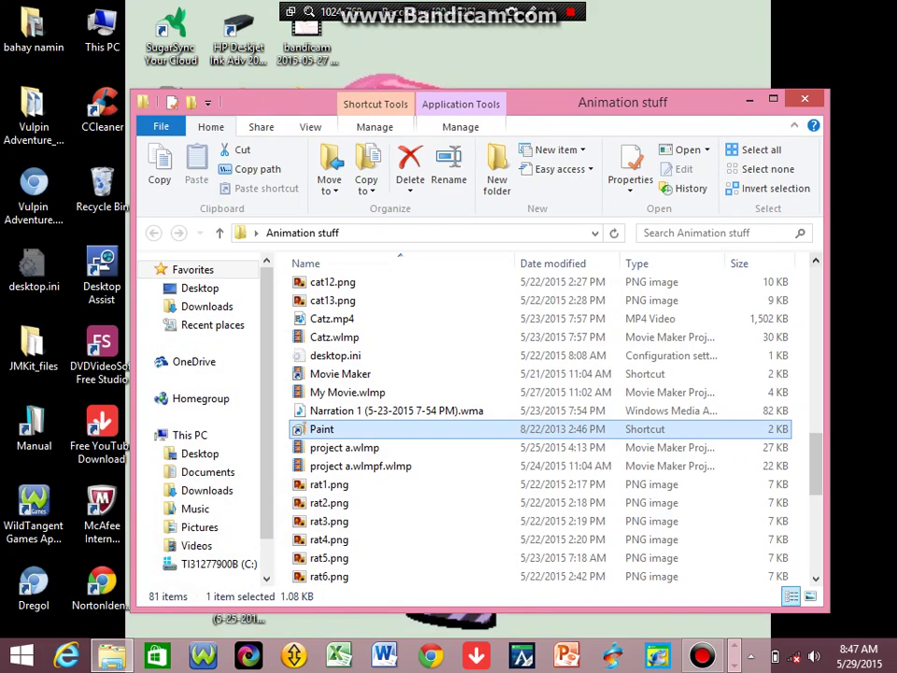
Open Movie Maker from its shortcut in the Animation stuff folder.
scroll(421, 486, "down", 2)
scroll(420, 486, "up", 2)
scroll(421, 486, "up", 3)
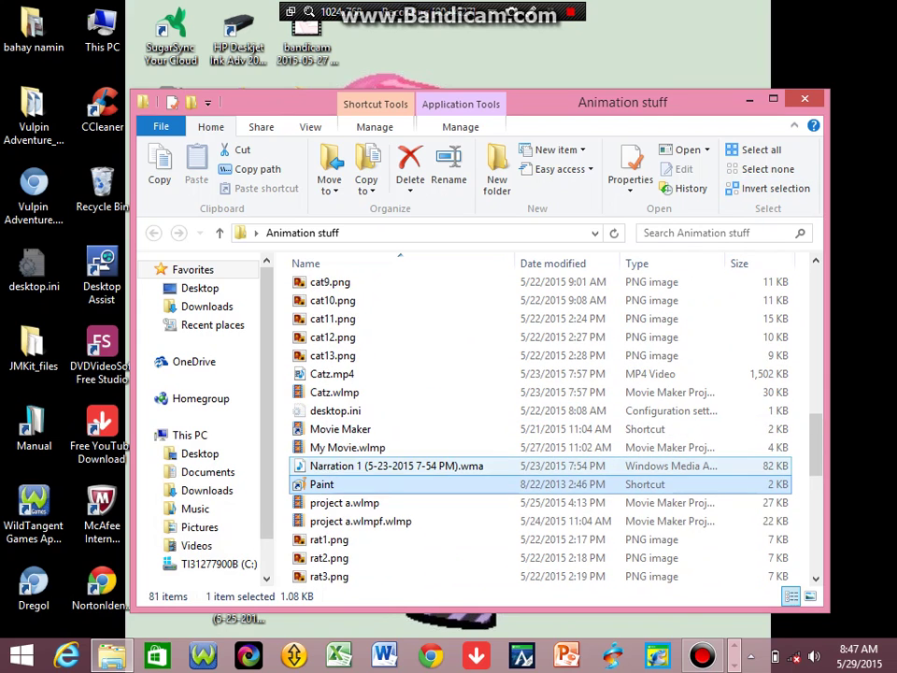
scroll(421, 486, "down", 2)
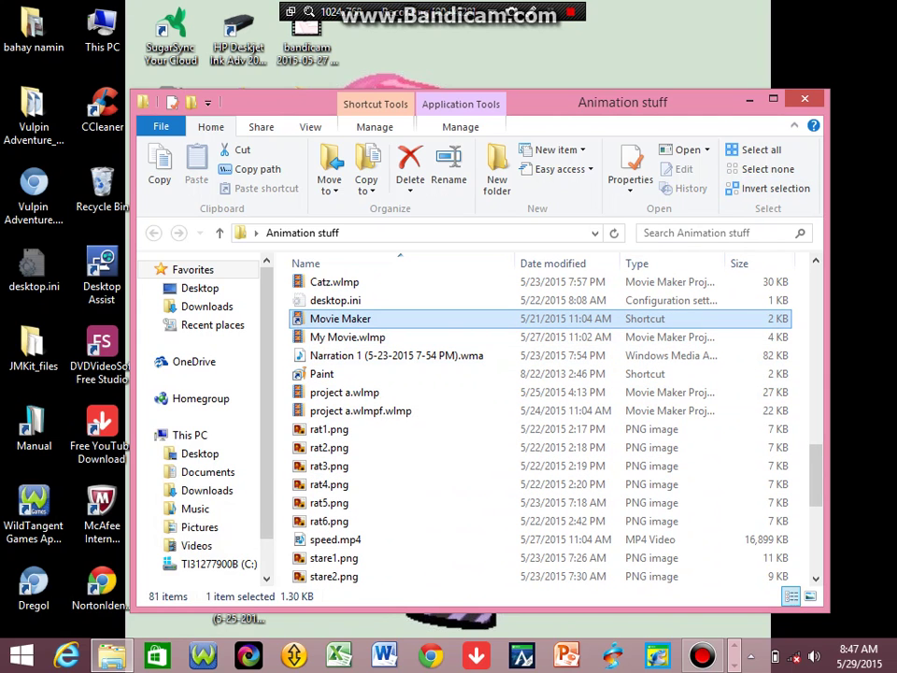
double_click(402, 327)
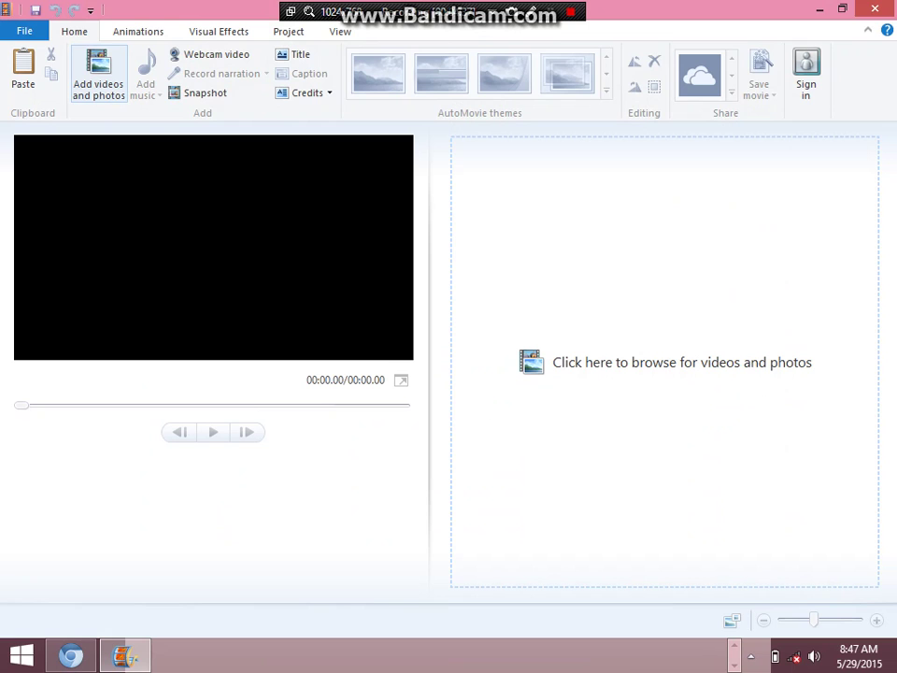
Add the images 1.png and 2.png from the JMKit_files folder on the Desktop to the movie project.
left_click(98, 72)
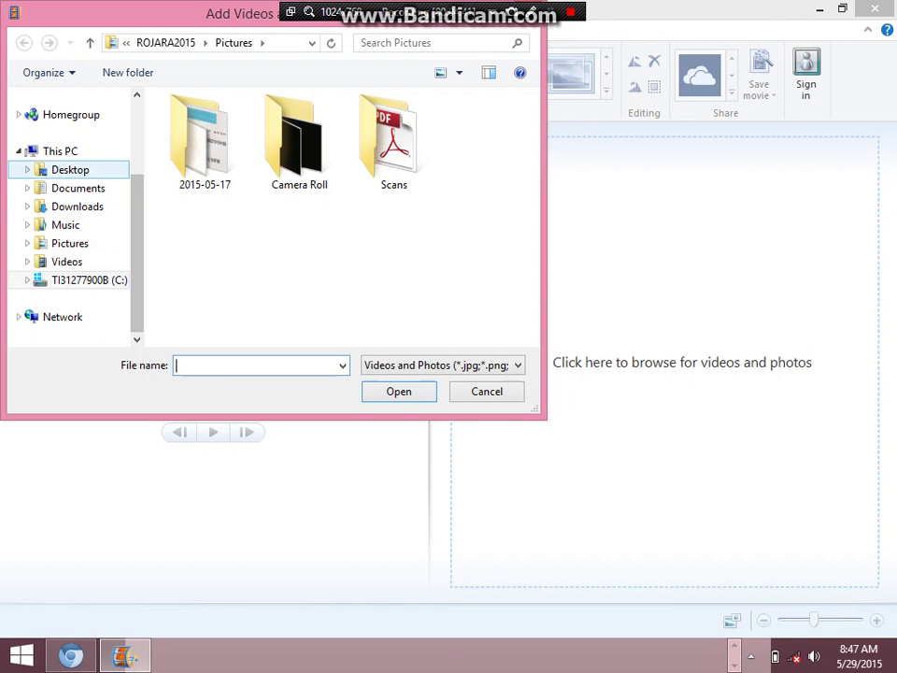
double_click(196, 177)
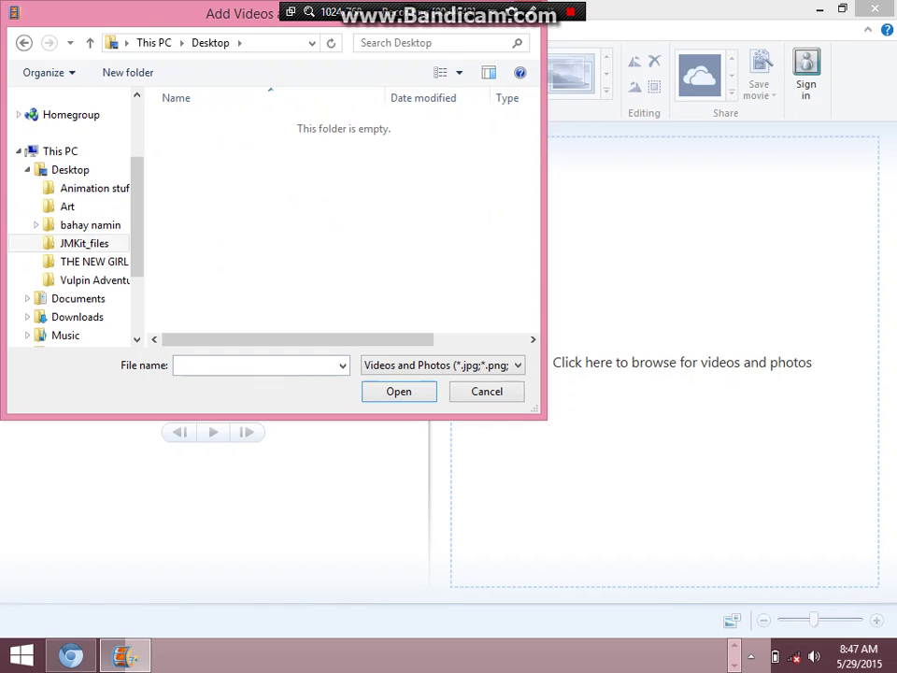
left_click_drag(169, 190, 318, 94)
left_click(205, 126)
left_click(299, 126)
left_click(187, 183)
left_click_drag(186, 182, 216, 345)
left_click_drag(150, 124, 453, 171)
left_click(453, 171)
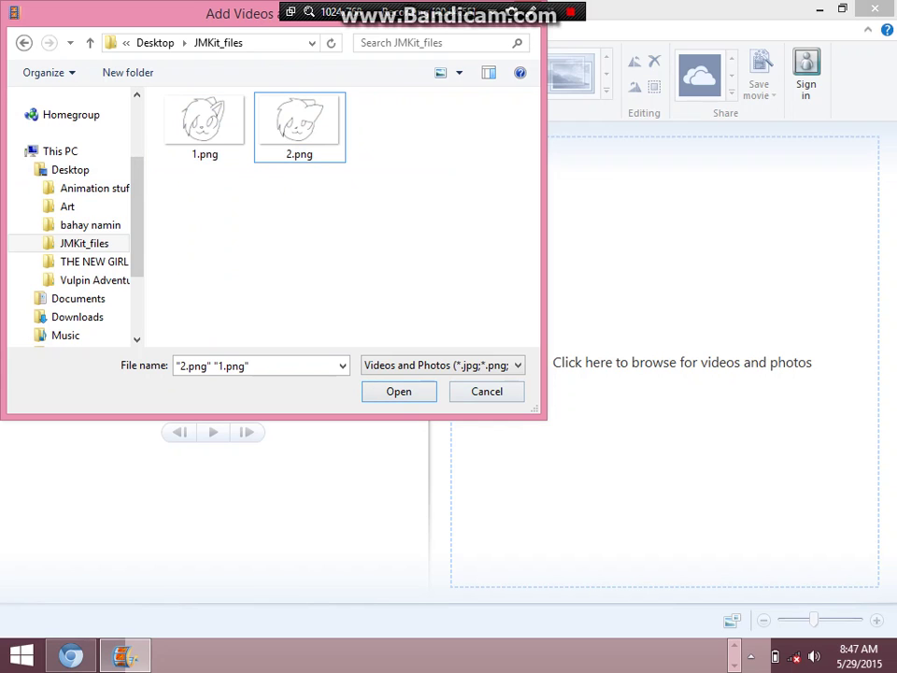
left_click(205, 126)
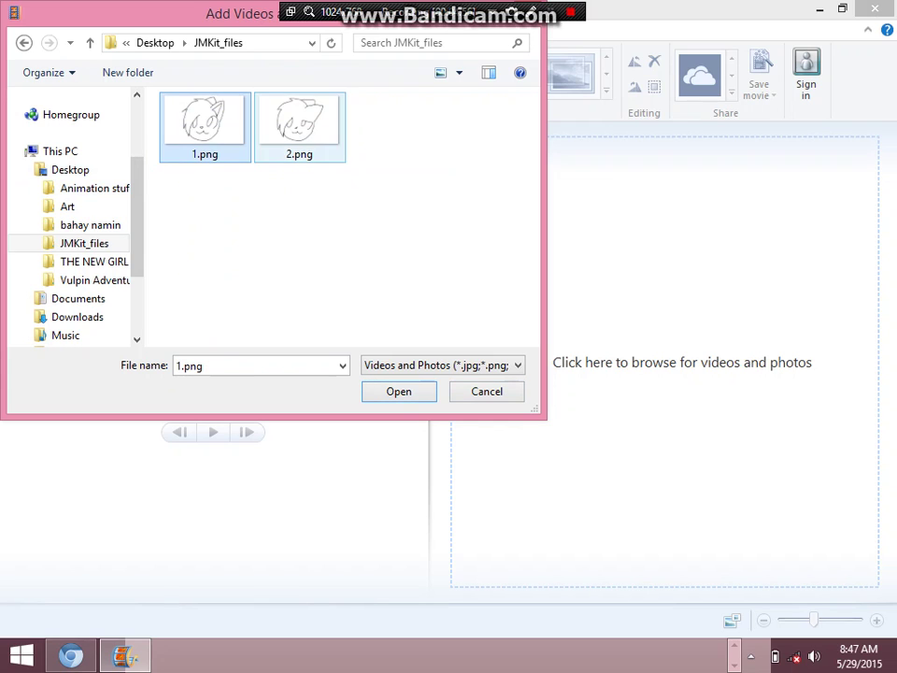
left_click(299, 127)
left_click(252, 177)
left_click(205, 127)
left_click_drag(169, 181, 351, 91)
key("Return")
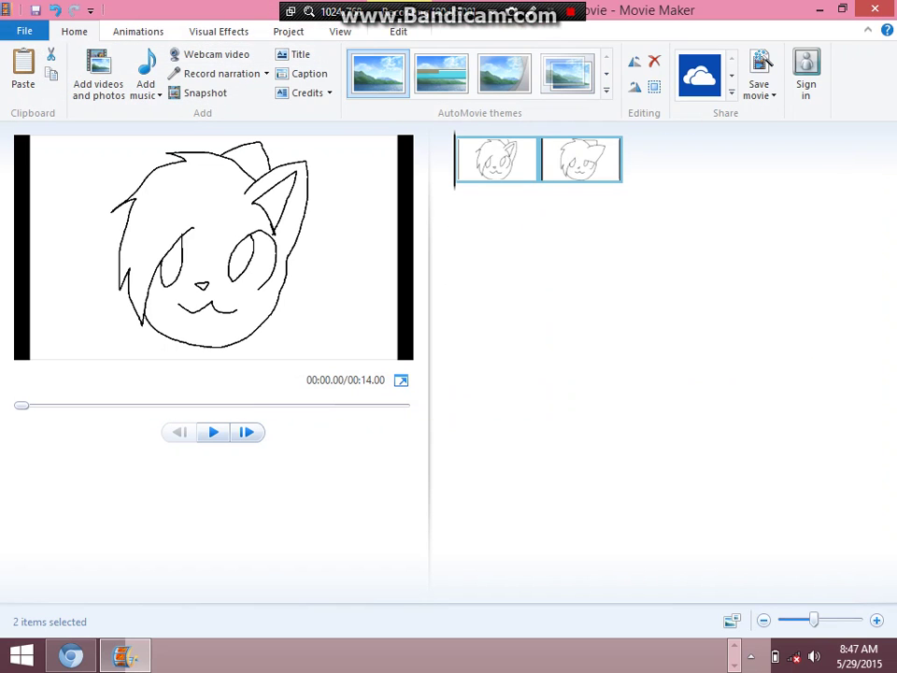
Set the display duration of both cat frames to 0.10 seconds each.
left_click(213, 432)
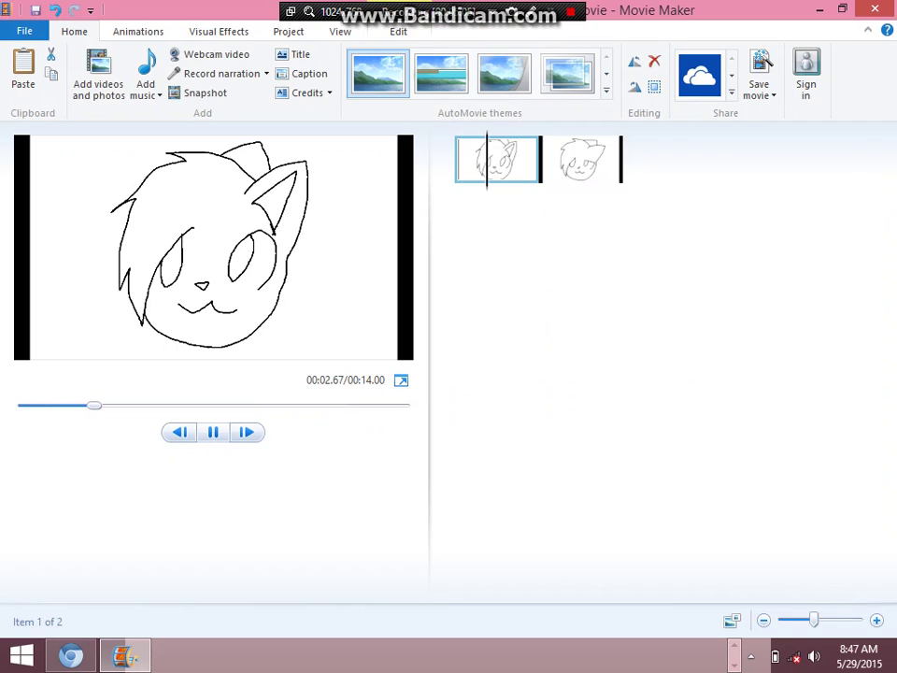
left_click(398, 31)
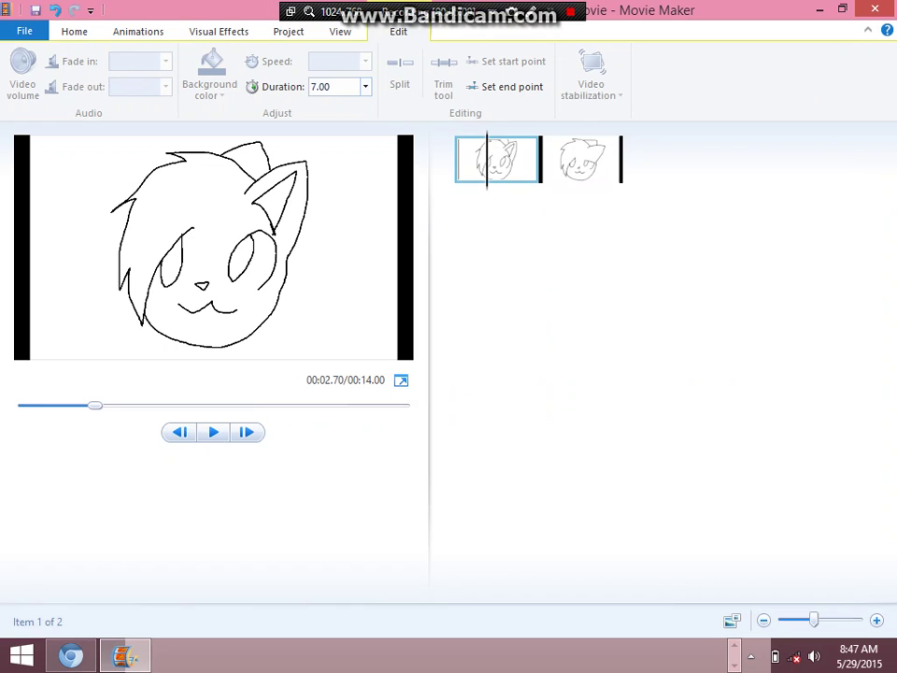
left_click(333, 86)
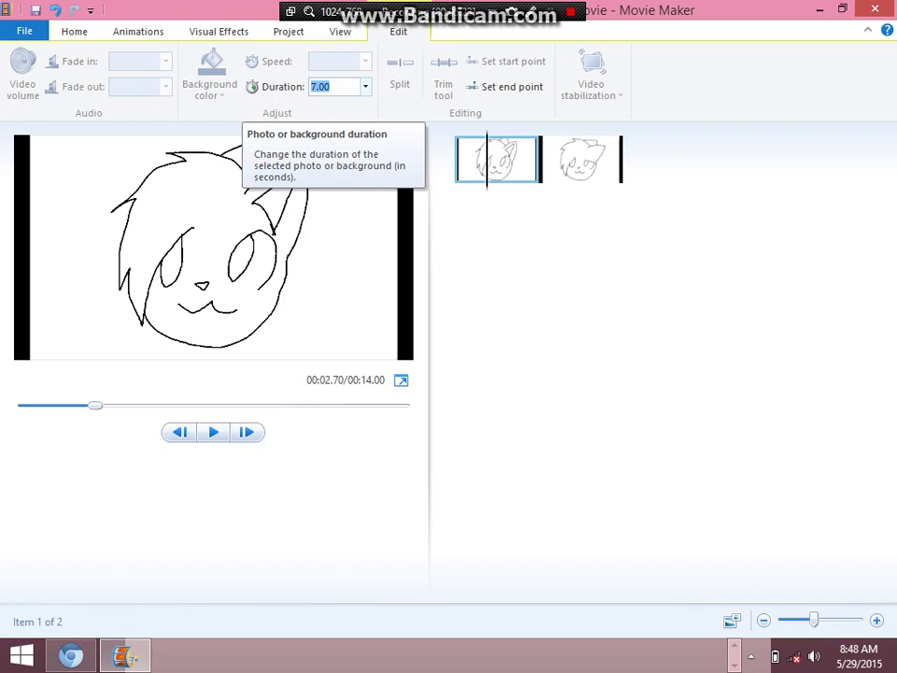
key("BackSpace")
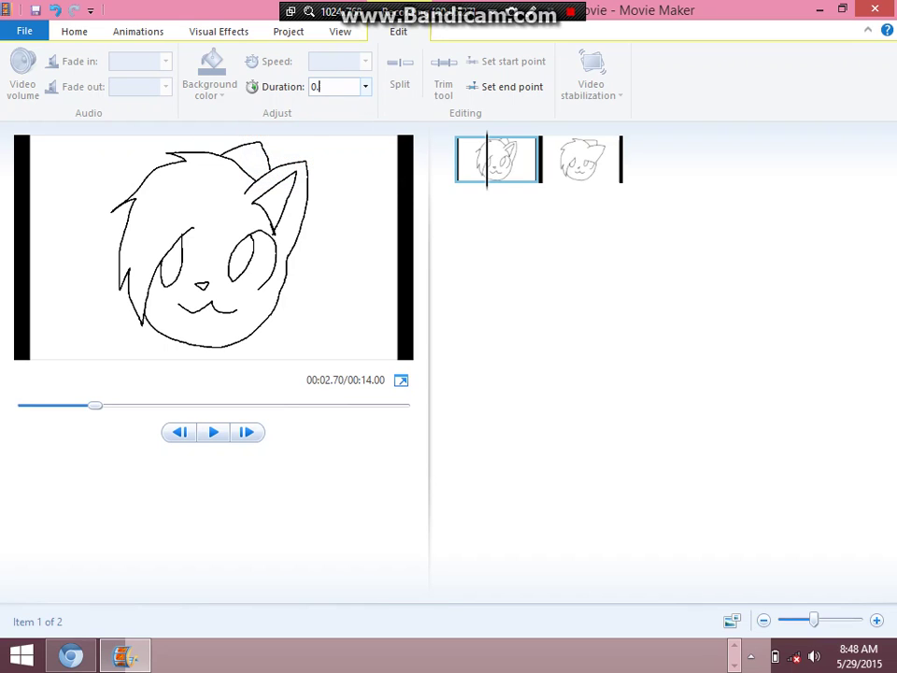
type("0.10")
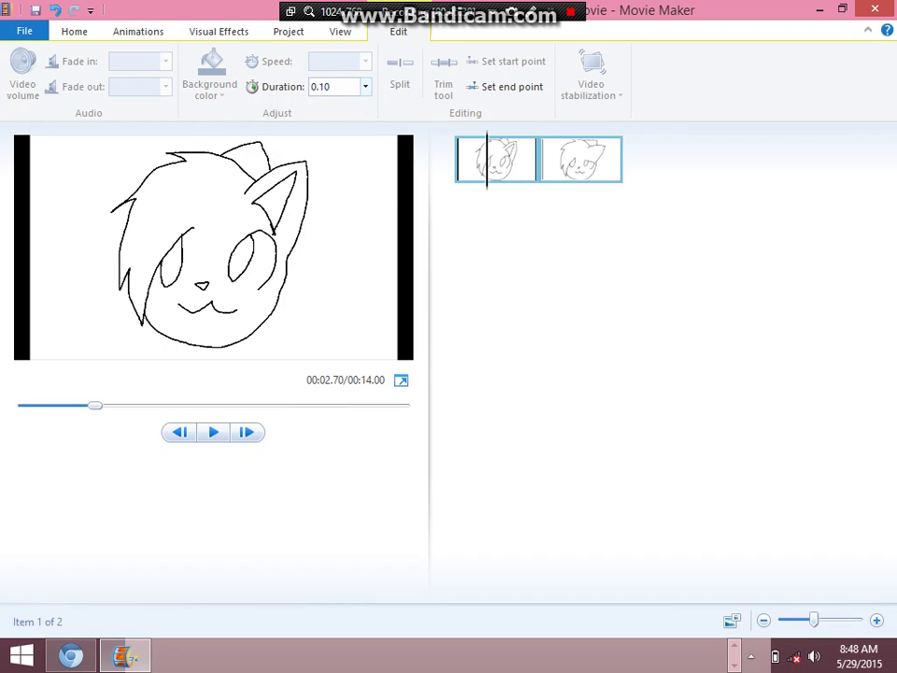
left_click(547, 159)
left_click(335, 86)
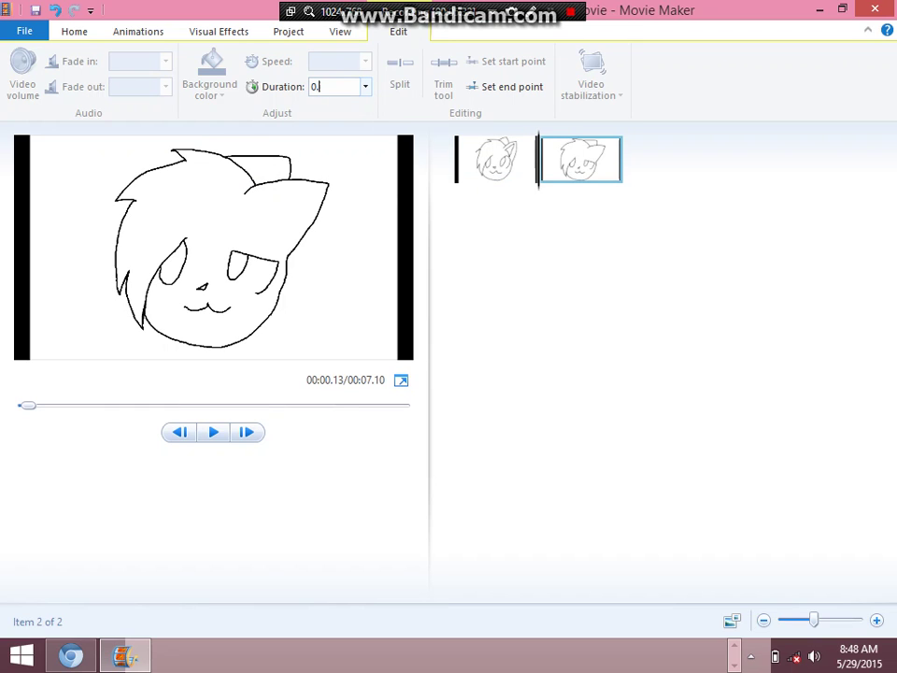
Play the two-frame animation from the first frame several times to check the movement.
left_click(496, 158)
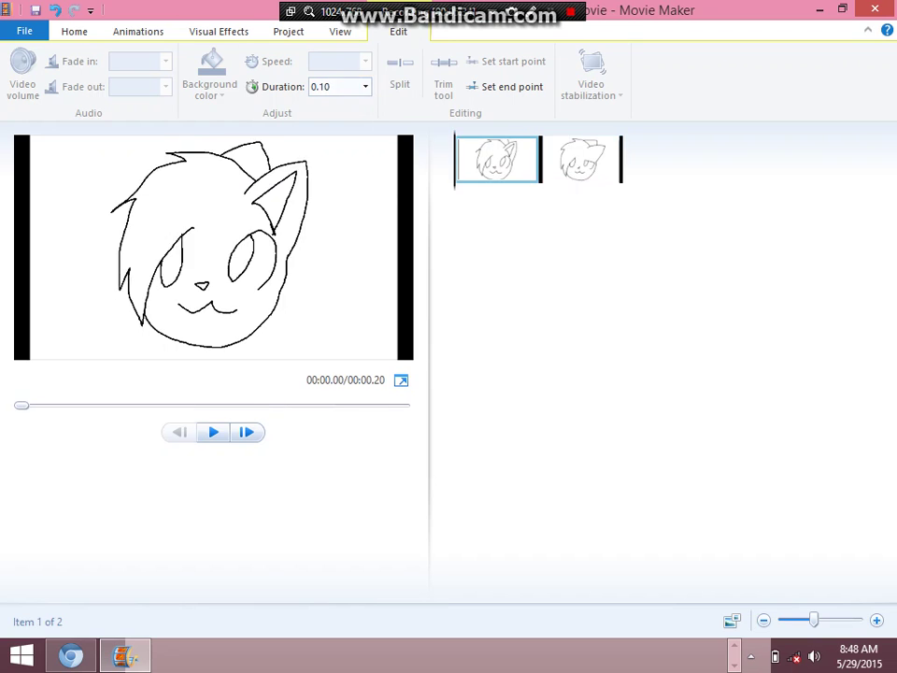
left_click(213, 431)
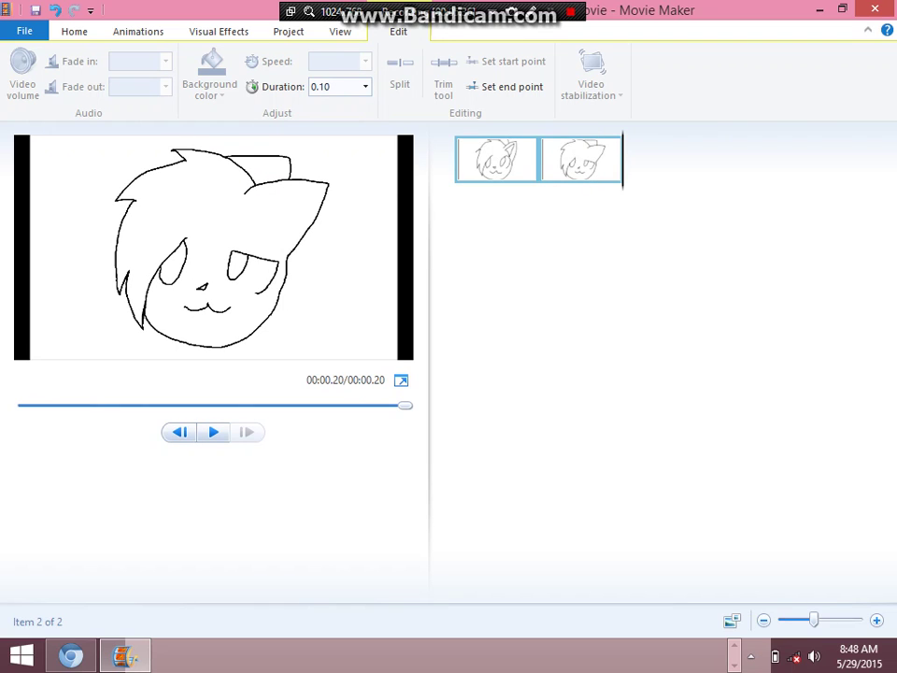
left_click(496, 158)
key("space")
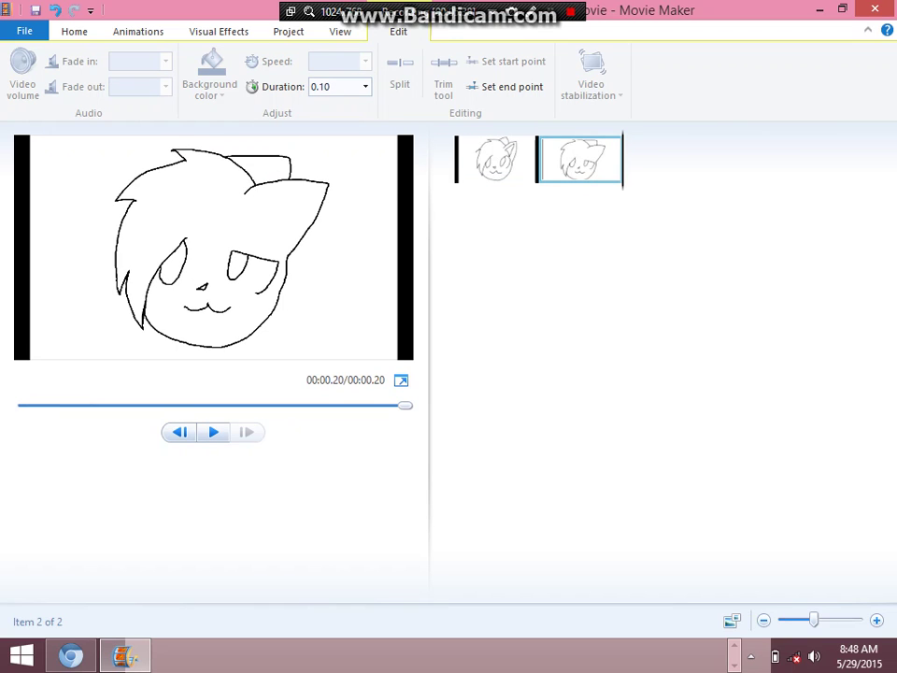
key("space")
key("space")
left_click(496, 158)
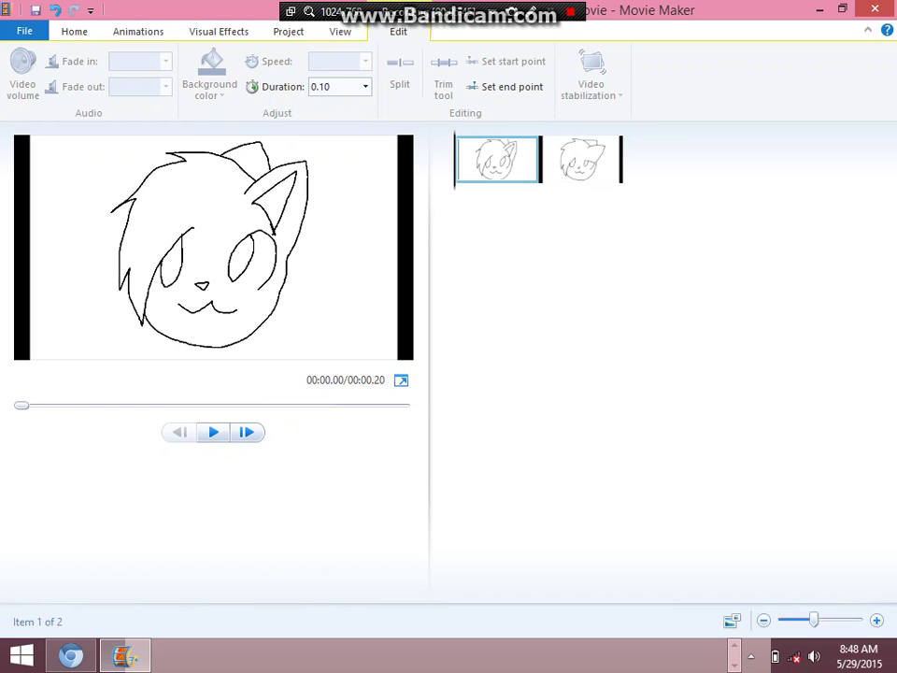
Save the movie with the For computer setting to the Desktop as an MPEG-4 video named rnjcdkdlkd, and dismiss the completion dialog.
left_click(74, 31)
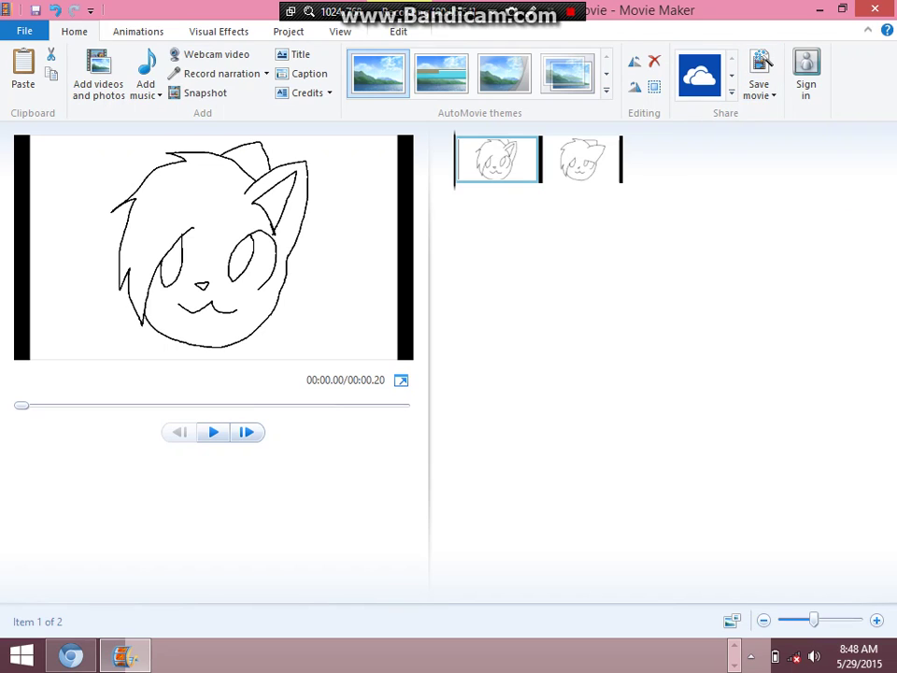
left_click(763, 61)
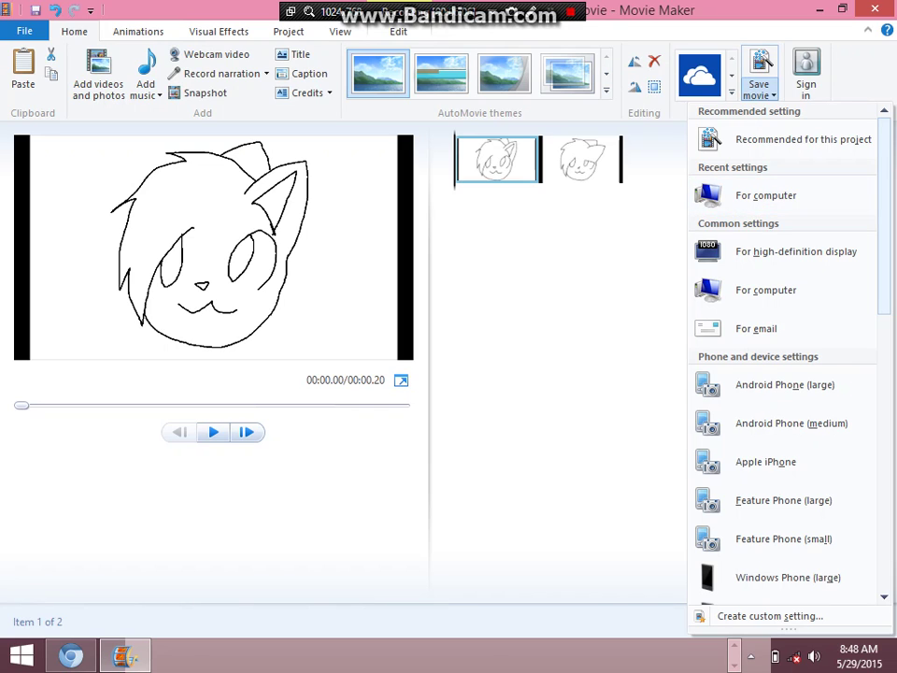
left_click(765, 195)
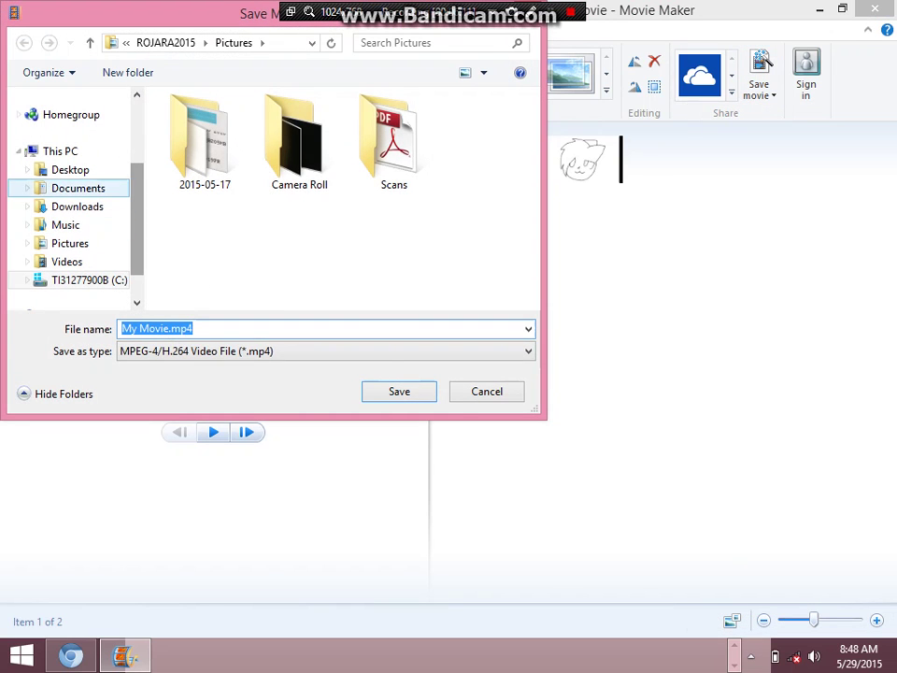
left_click(70, 169)
left_click(187, 328)
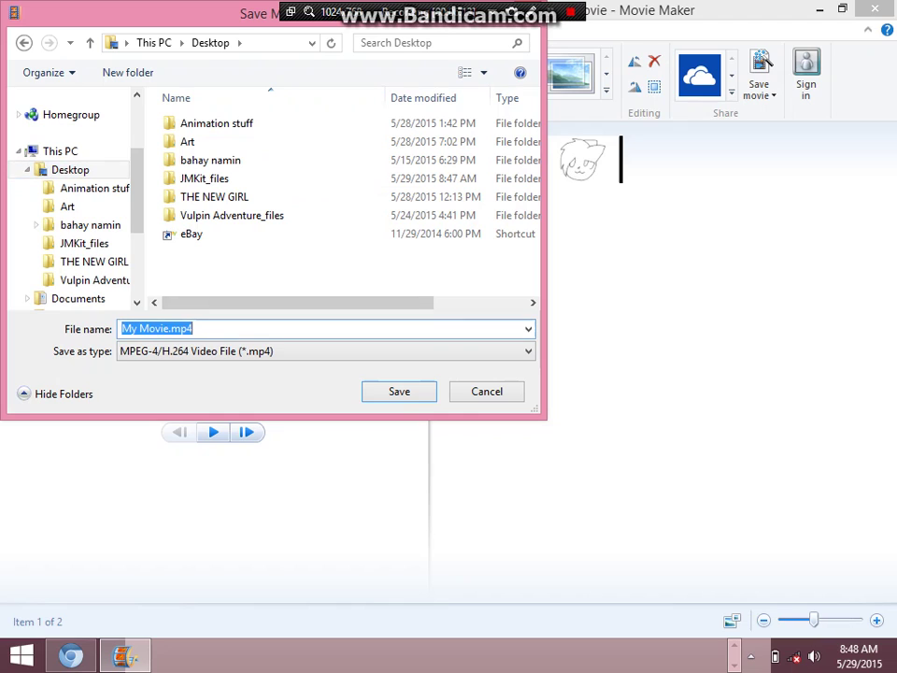
type("r")
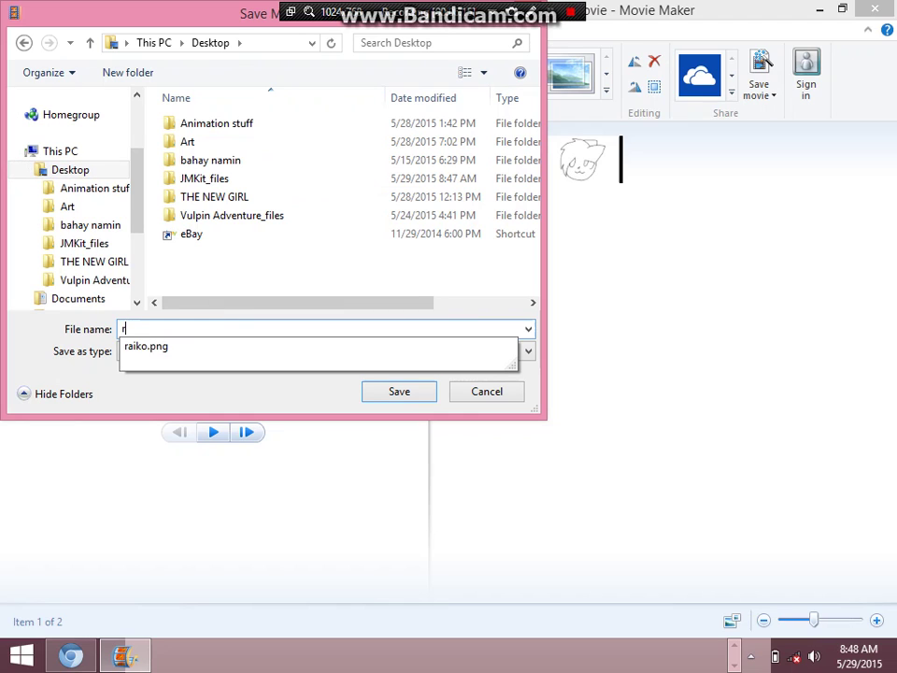
type("njcdkdlkd")
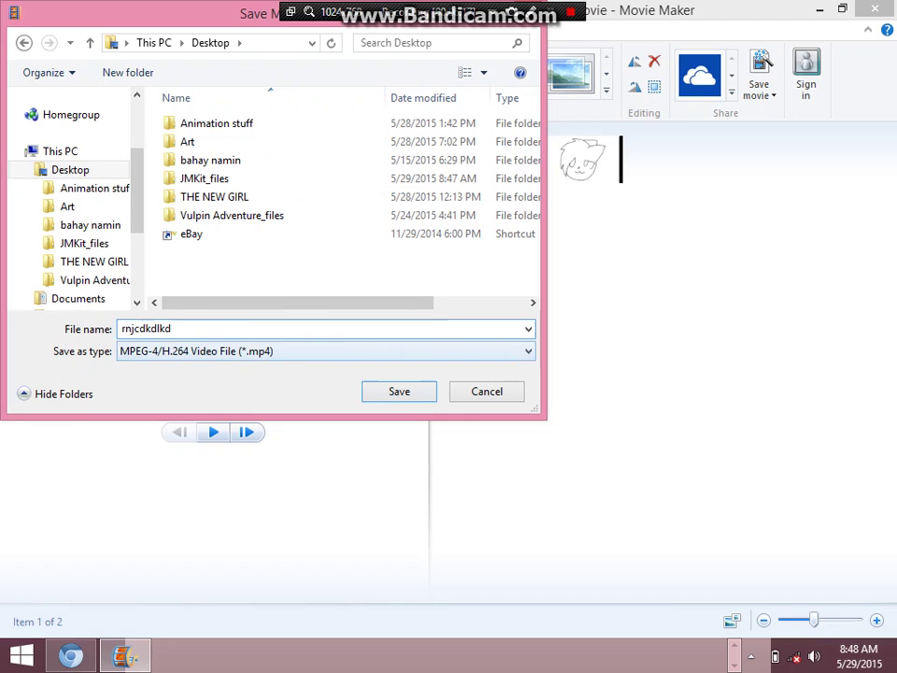
key("Return")
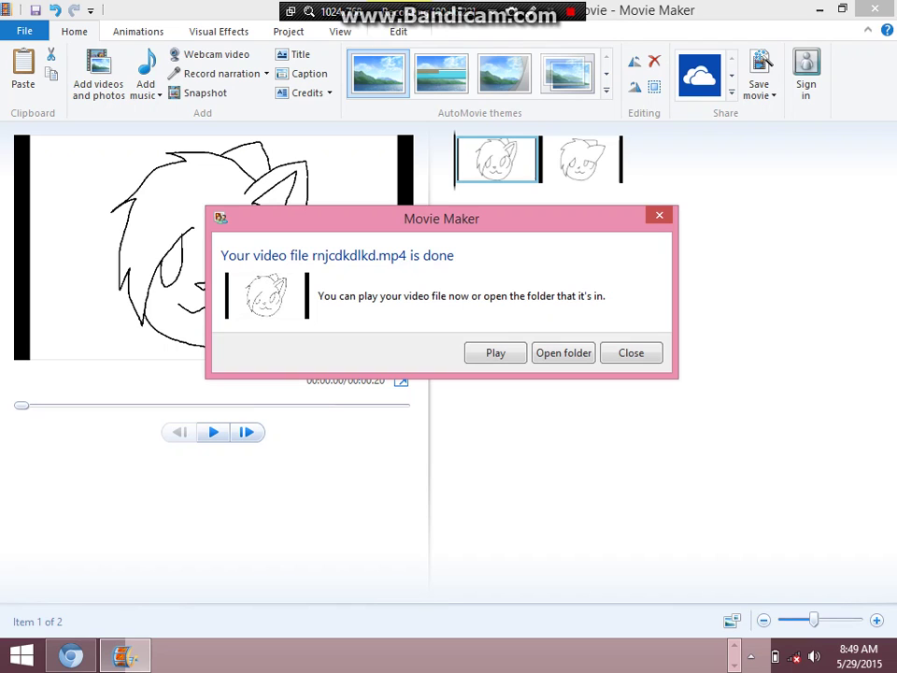
key("Escape")
Close Movie Maker without saving the project, and close the Animation stuff folder window.
key("alt+F4")
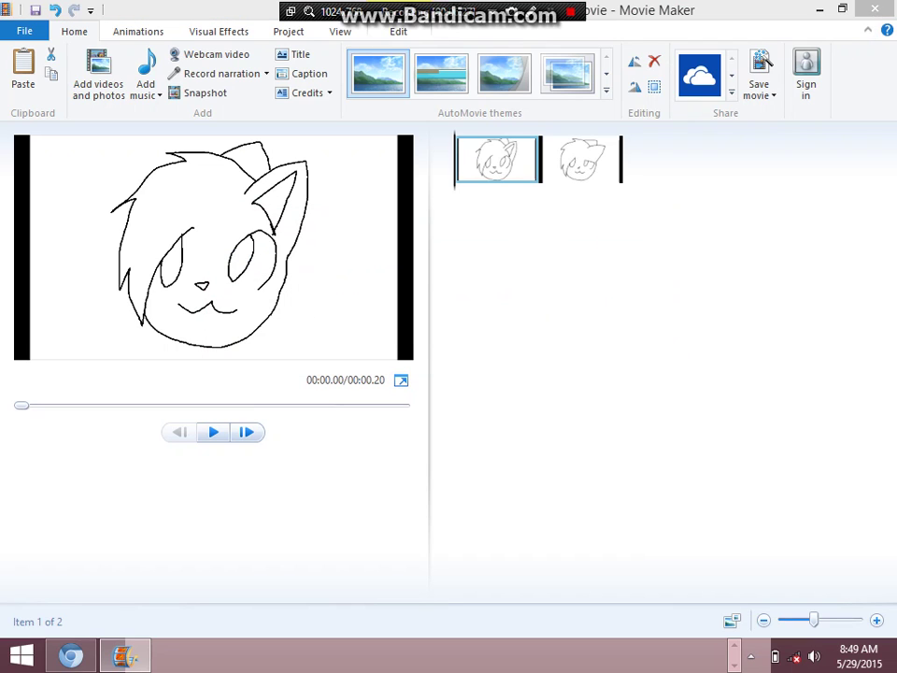
key("n")
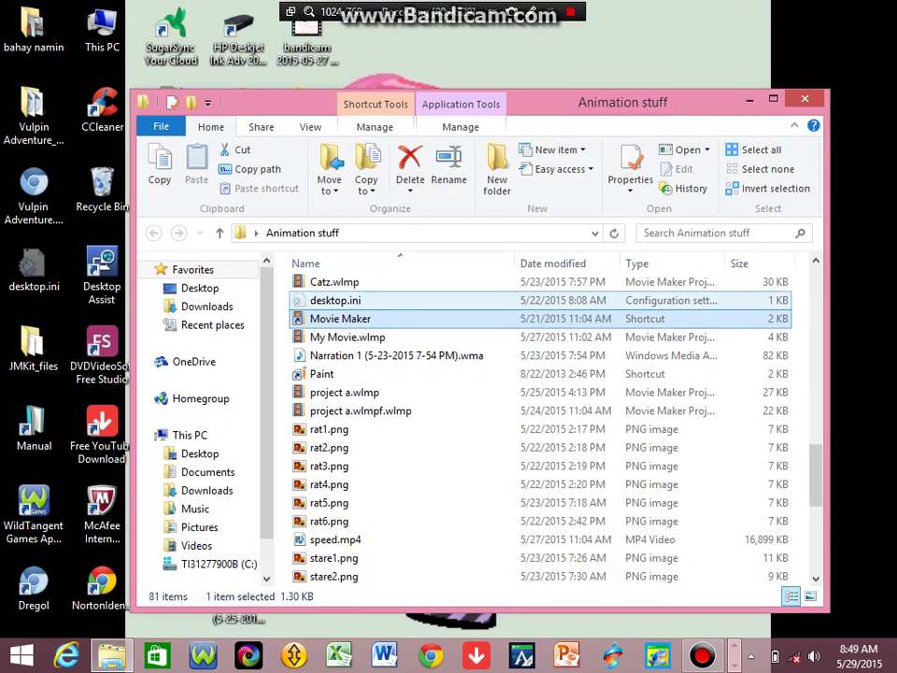
key("alt+F4")
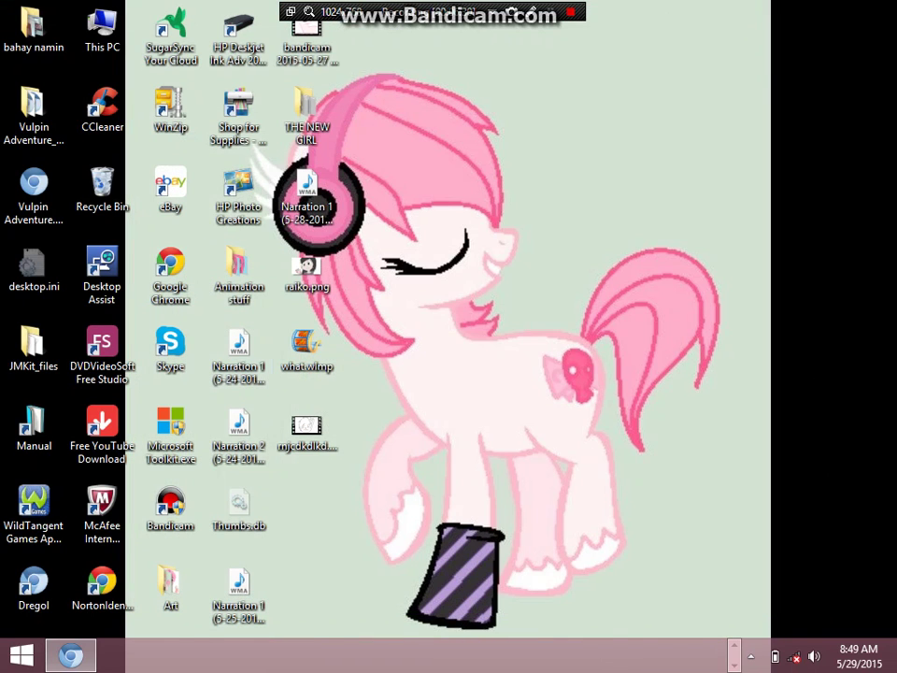
left_click(306, 428)
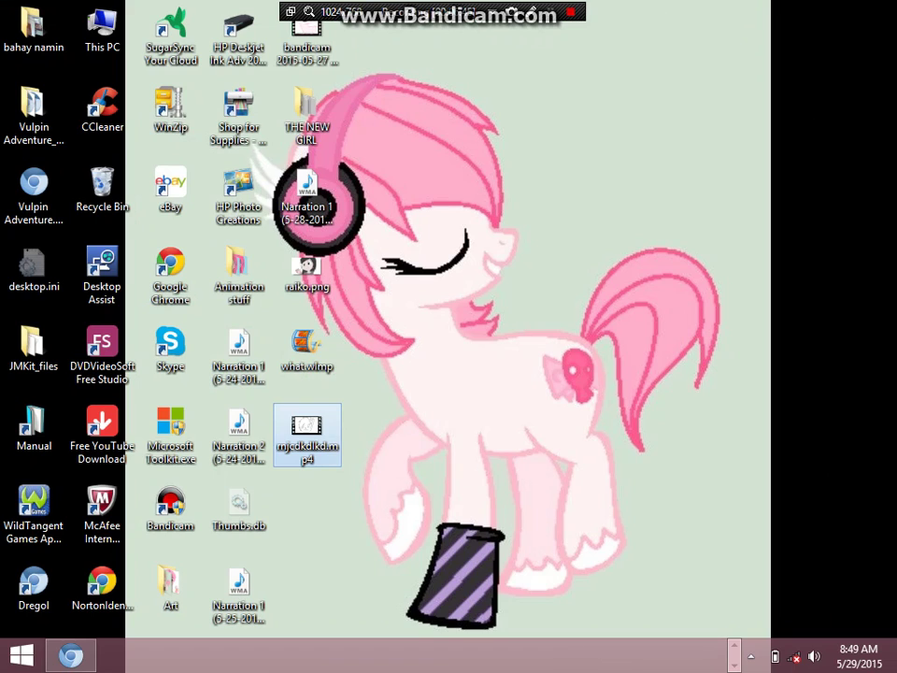
right_click(437, 211)
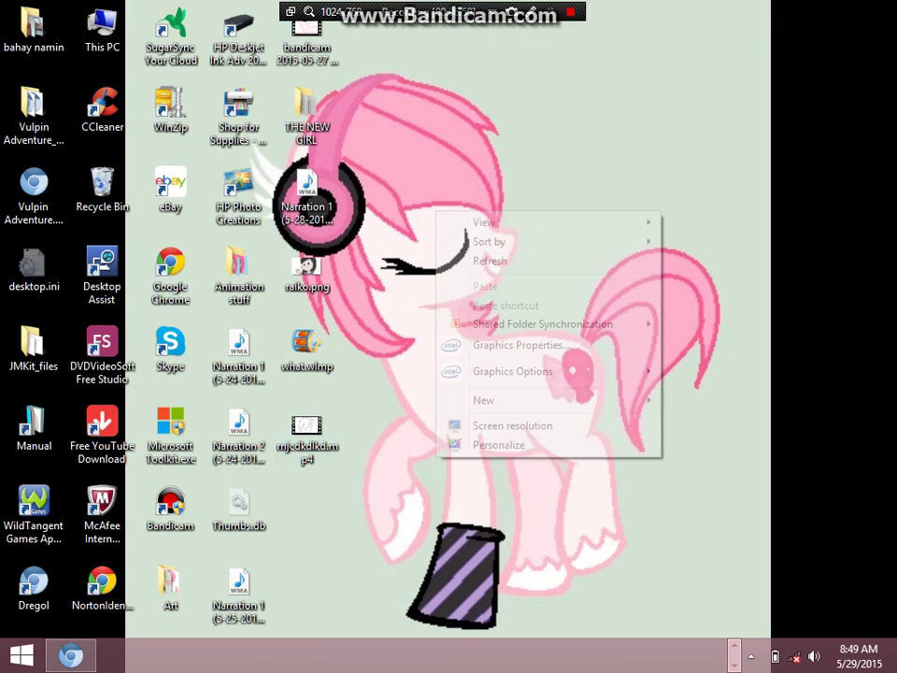
left_click(490, 260)
right_click(485, 237)
left_click(538, 292)
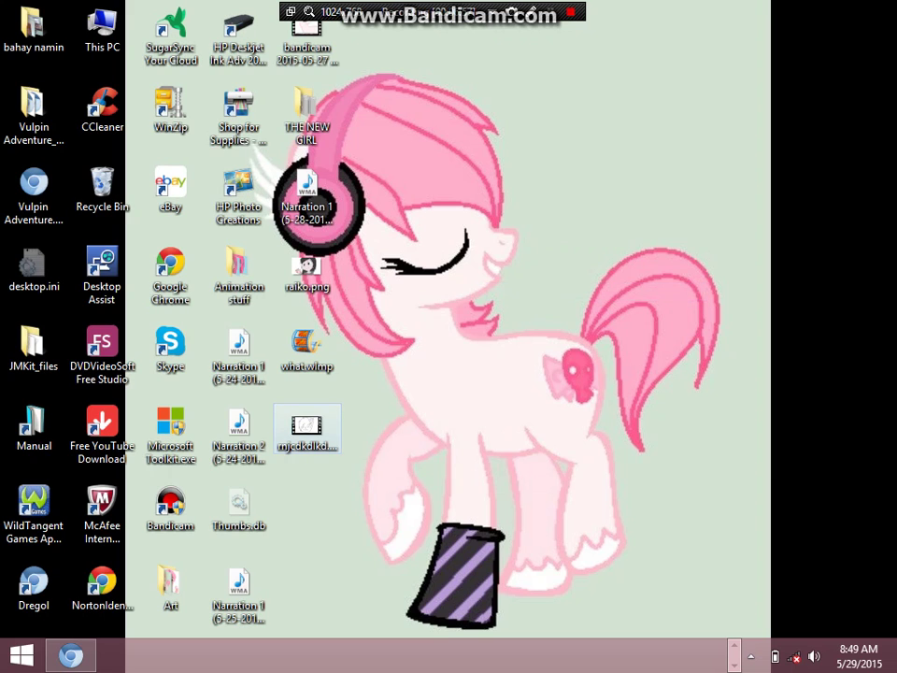
right_click(534, 312)
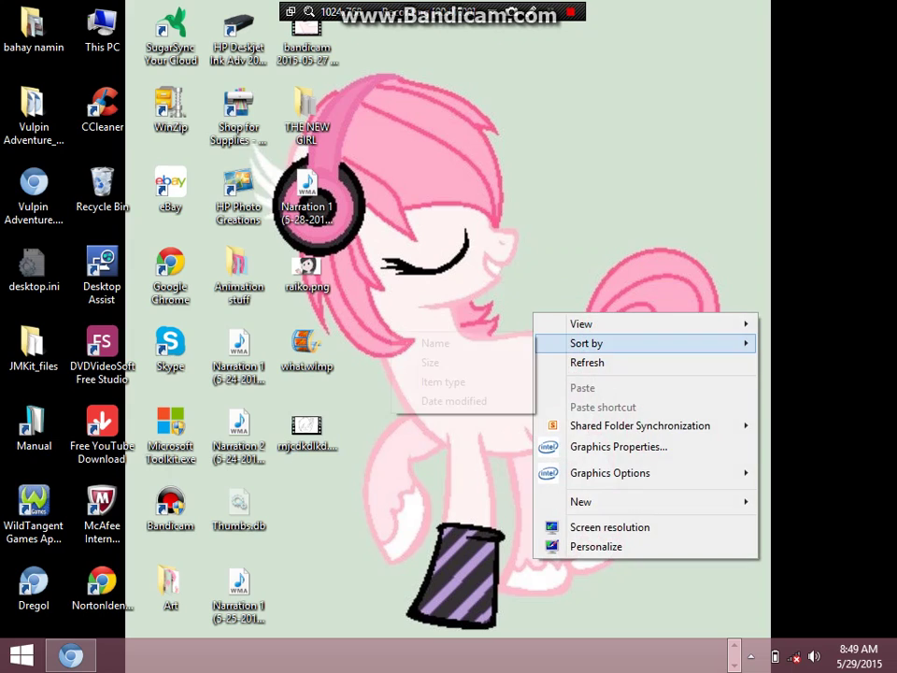
left_click(589, 362)
right_click(499, 313)
left_click(552, 364)
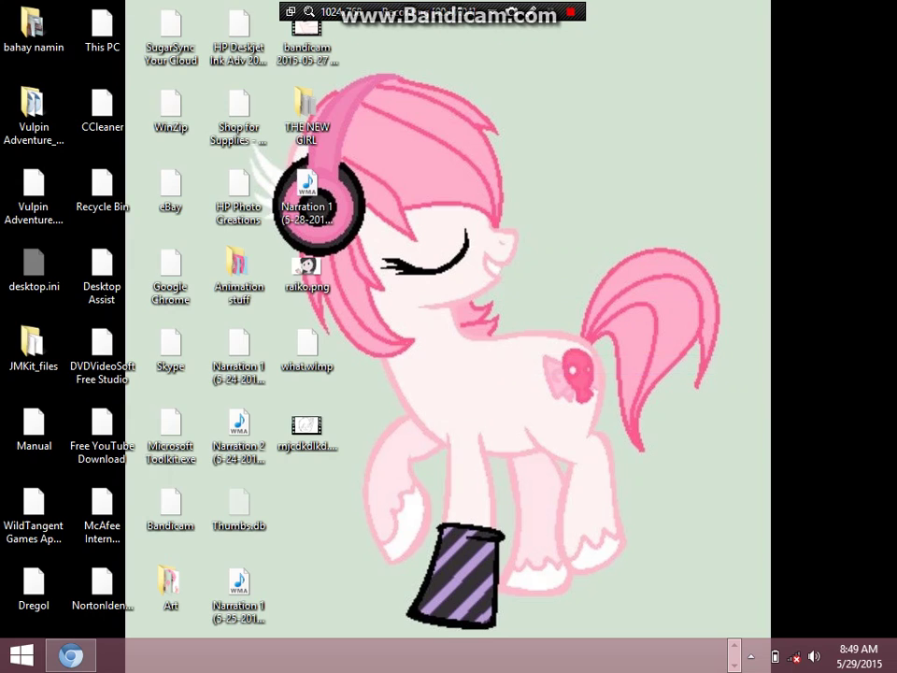